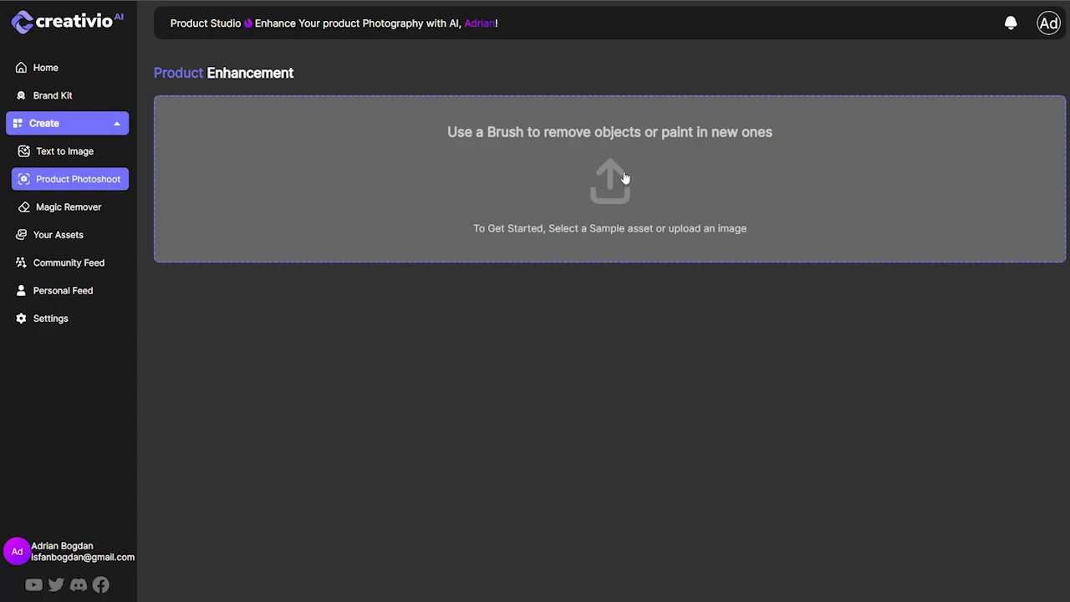
# Upload the burger image from the Downloads folder for product enhancement.
pyautogui.click(626, 172)
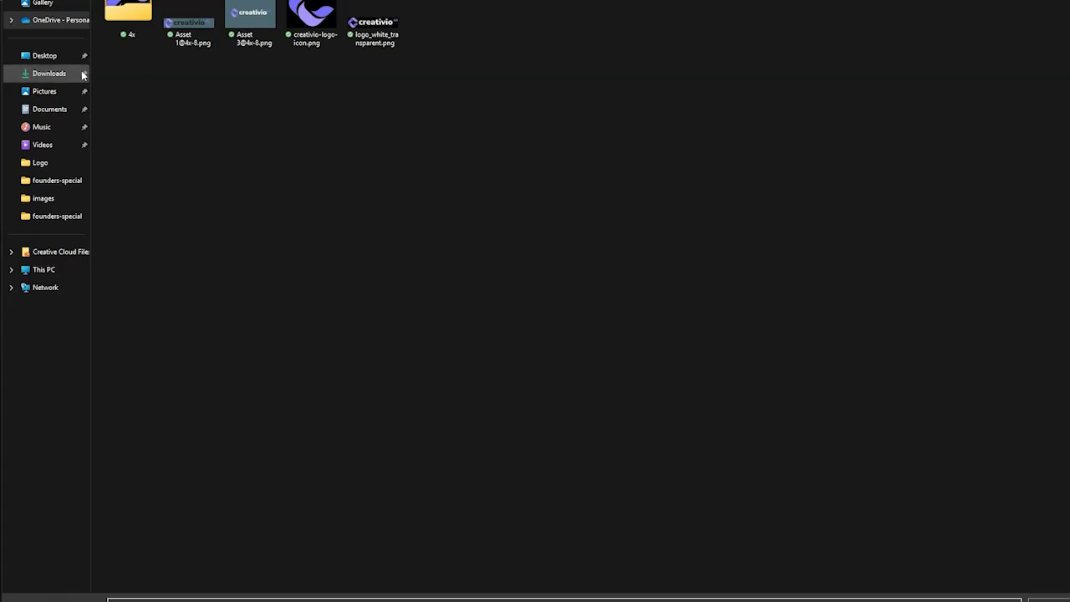
pyautogui.click(52, 76)
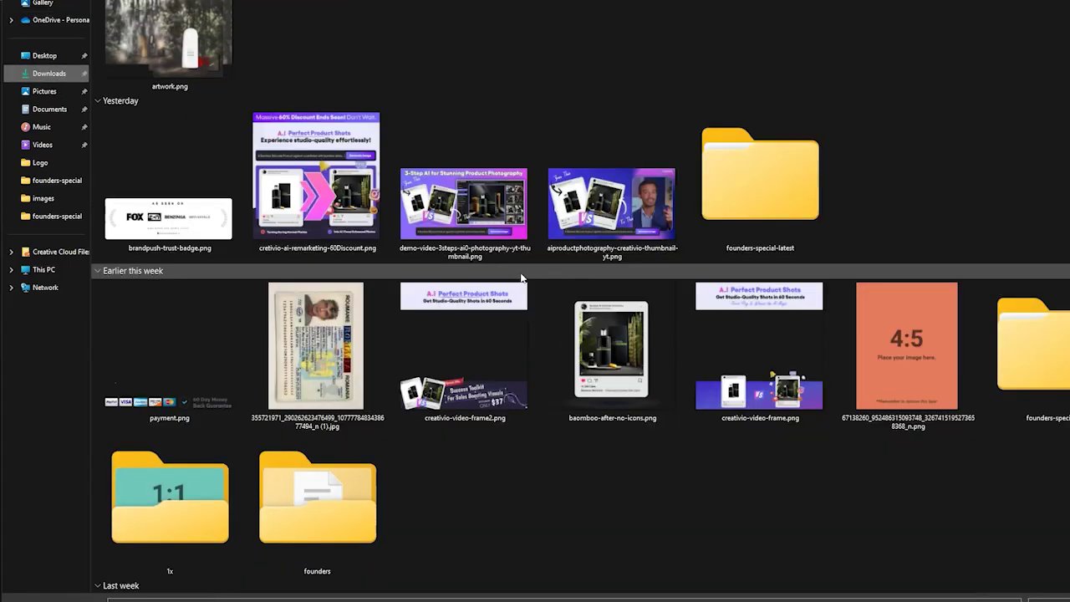
pyautogui.scroll(-3, 694, 227)
pyautogui.scroll(-10, 740, 219)
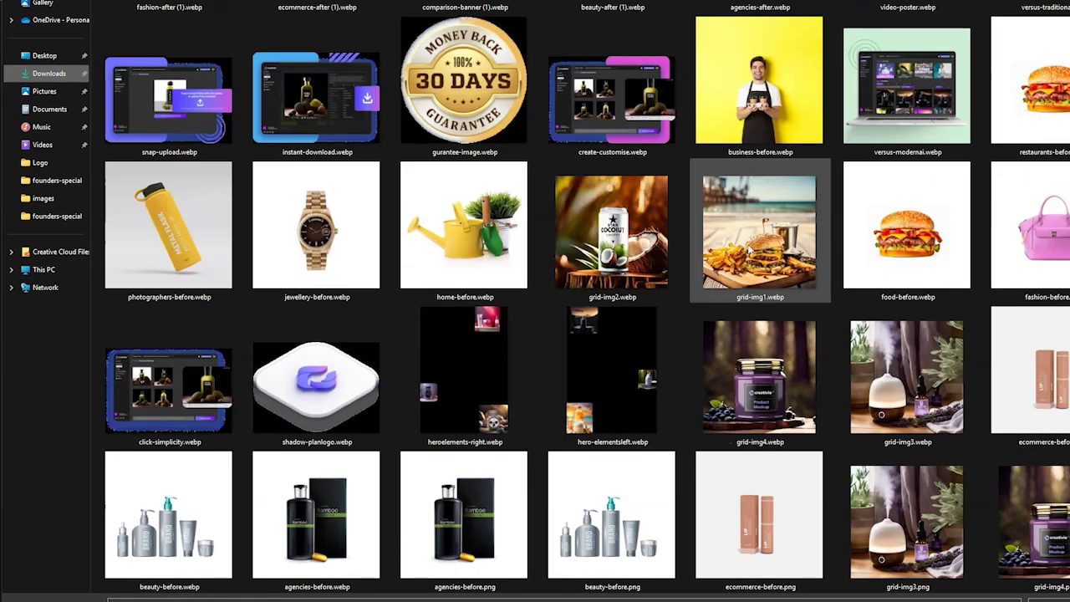
pyautogui.scroll(10, 750, 249)
pyautogui.click(185, 74)
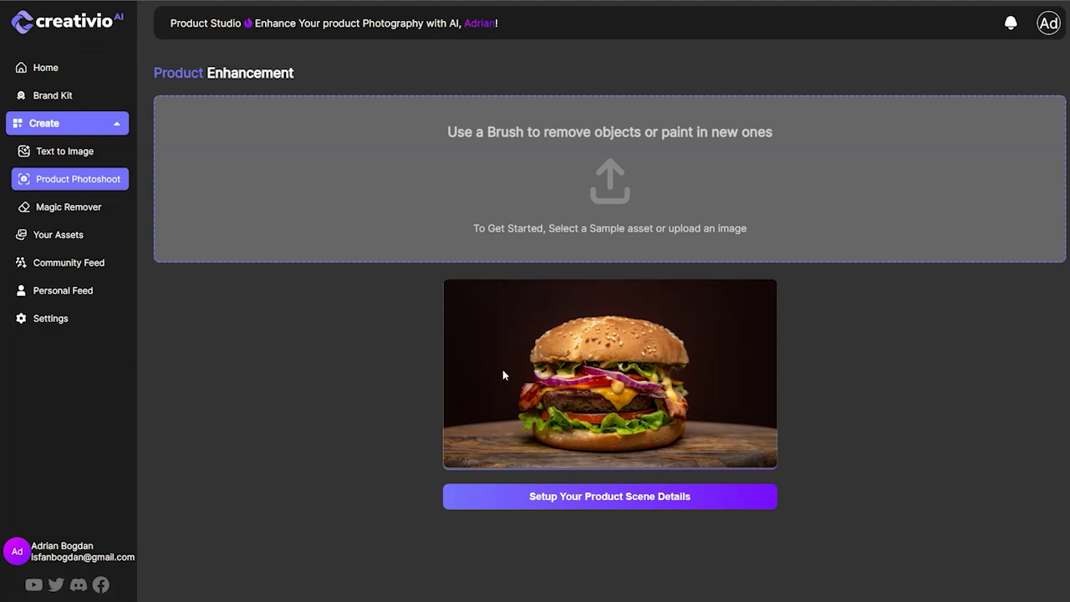
# Set up the product scene details and enlarge the burger cutout to span nearly the full canvas width.
pyautogui.click(635, 497)
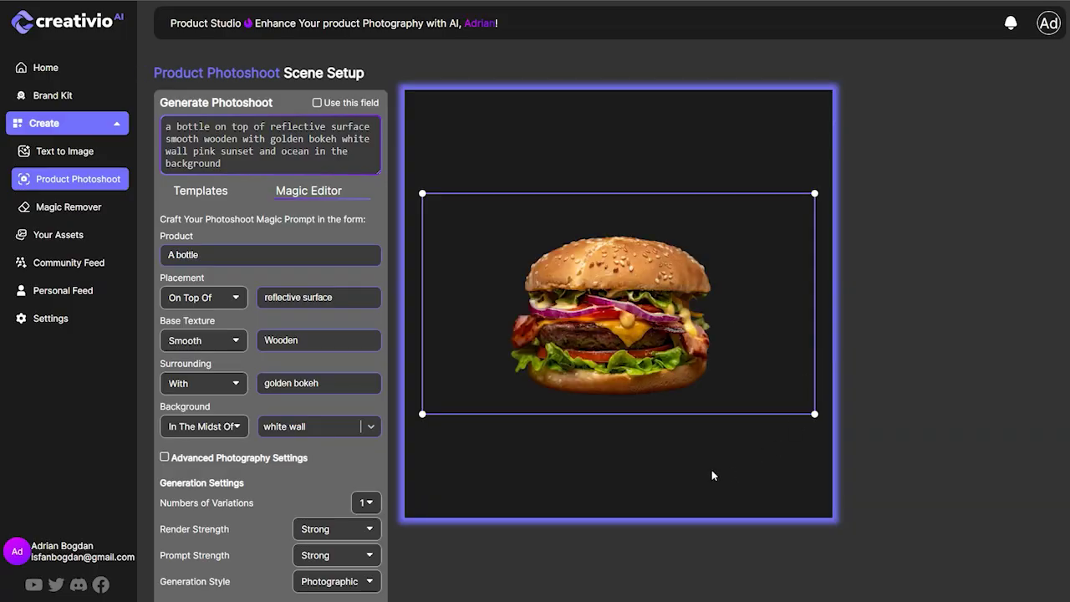
pyautogui.moveTo(815, 413); pyautogui.dragTo(829, 445)
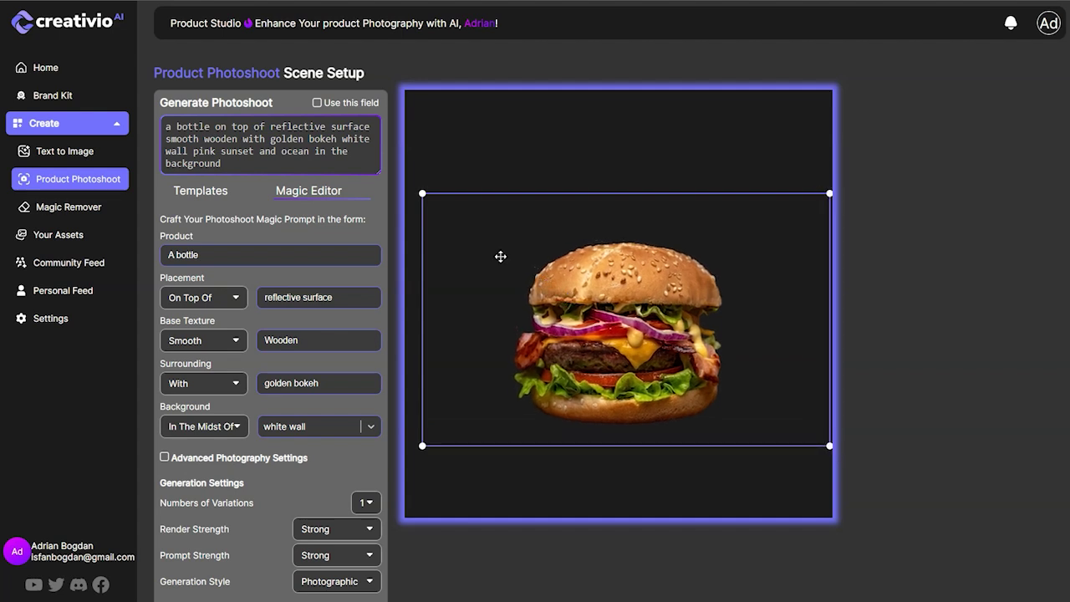
pyautogui.moveTo(422, 193); pyautogui.dragTo(404, 174)
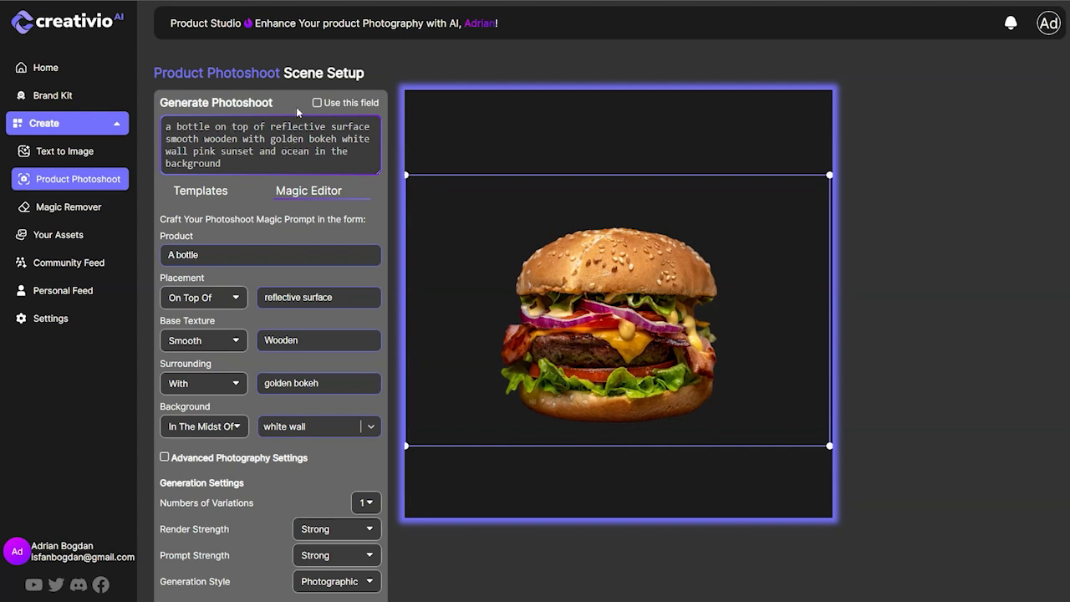
# Review the Magic Editor form fields, the generation settings and the free-text prompt box.
pyautogui.scroll(-1, 455, 539)
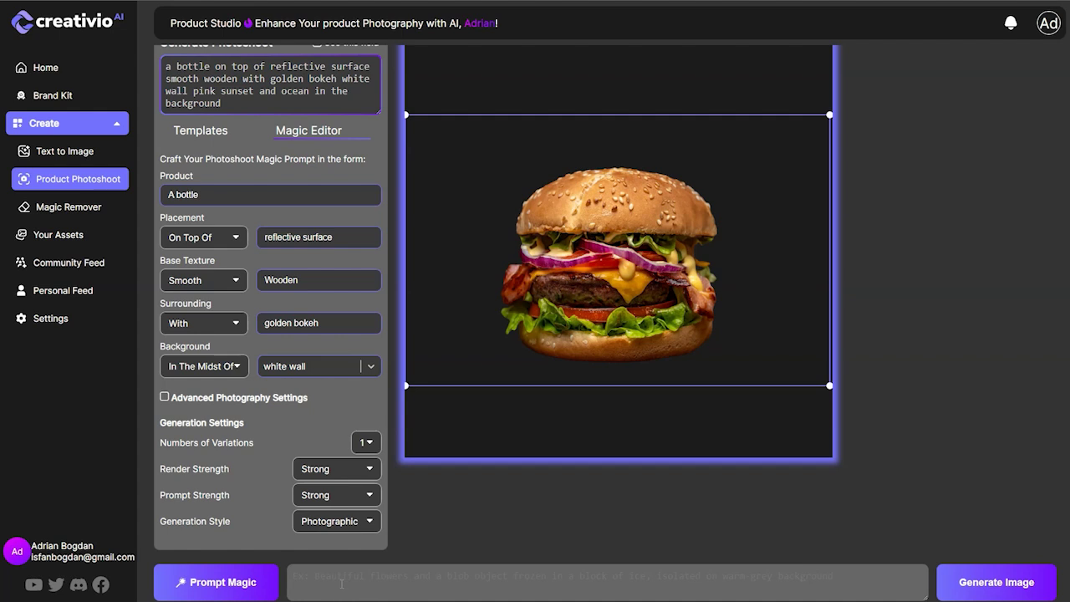
pyautogui.scroll(1, 235, 319)
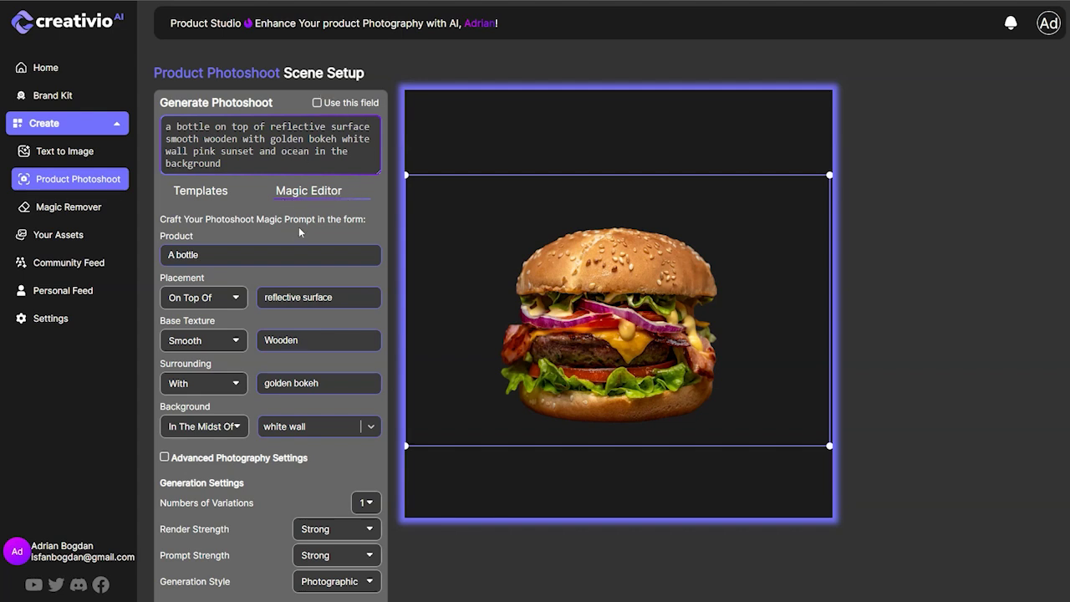
pyautogui.click(234, 259)
pyautogui.scroll(-1, 330, 277)
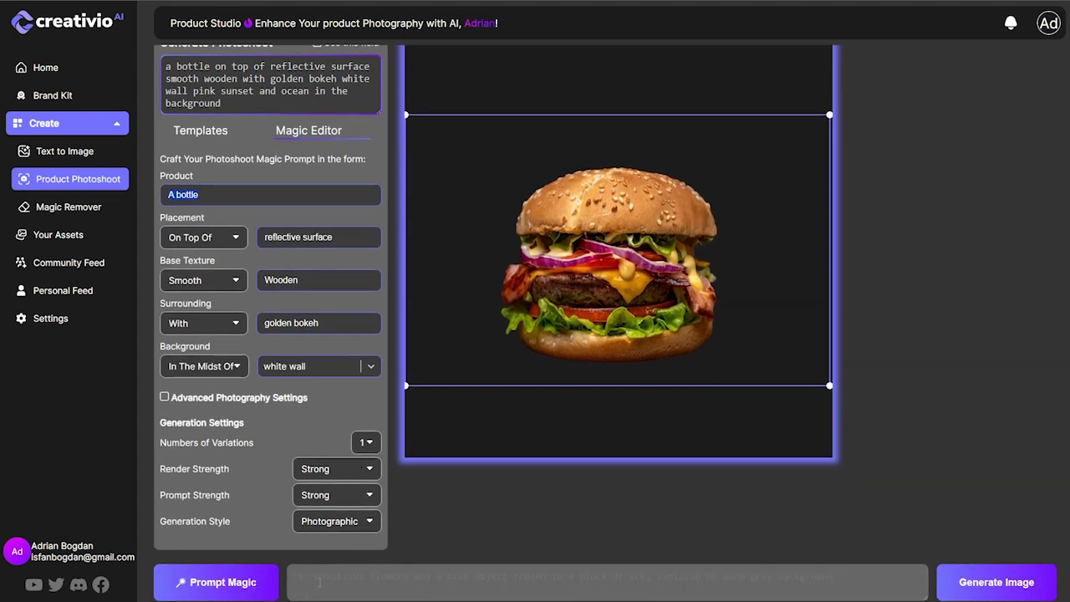
pyautogui.click(354, 575)
pyautogui.scroll(1, 266, 217)
pyautogui.scroll(1, 265, 216)
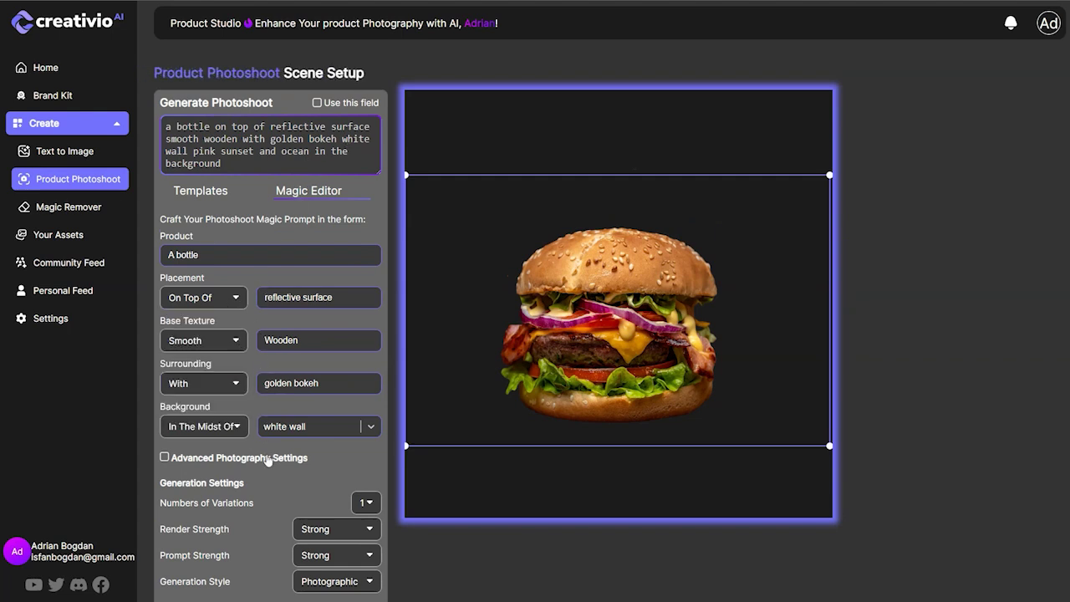
# Enable the advanced photography settings and the Creativio AI brand logo, and check the brand color options.
pyautogui.click(221, 464)
pyautogui.scroll(-3, 238, 478)
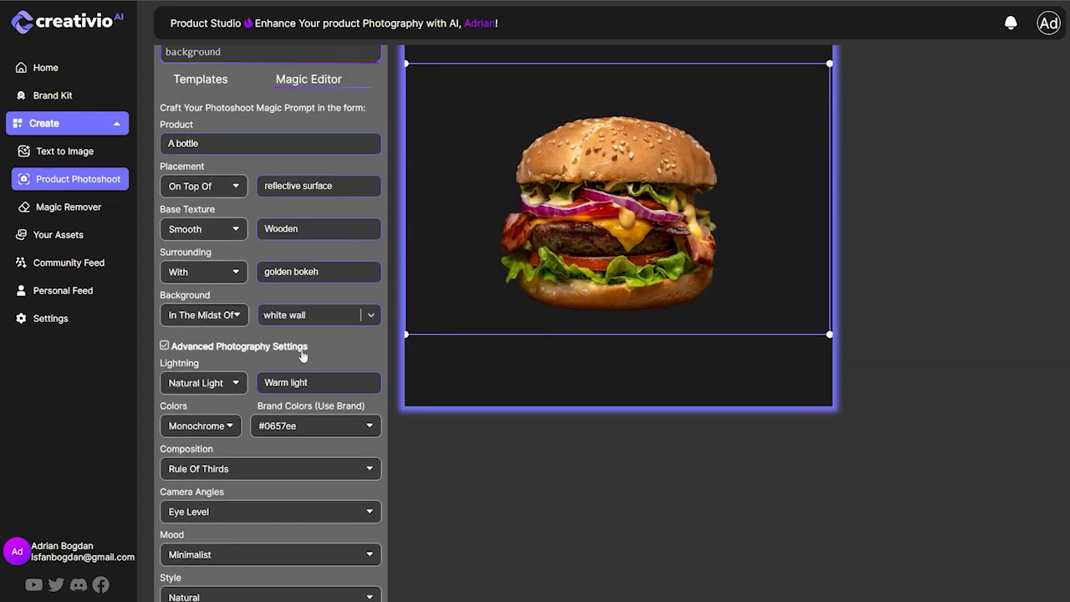
pyautogui.scroll(-3, 209, 443)
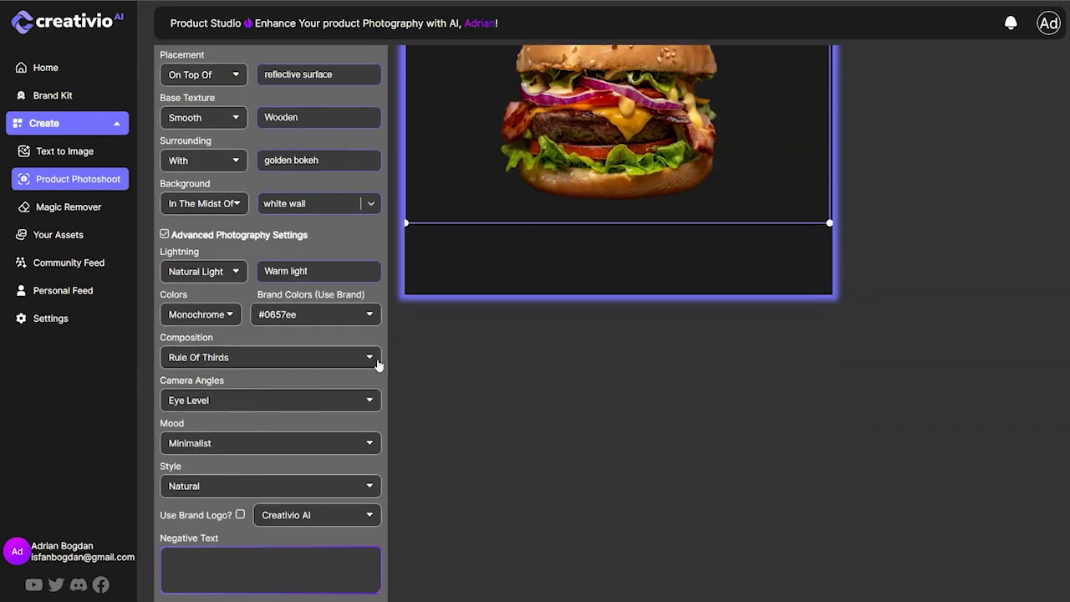
pyautogui.scroll(-5, 306, 434)
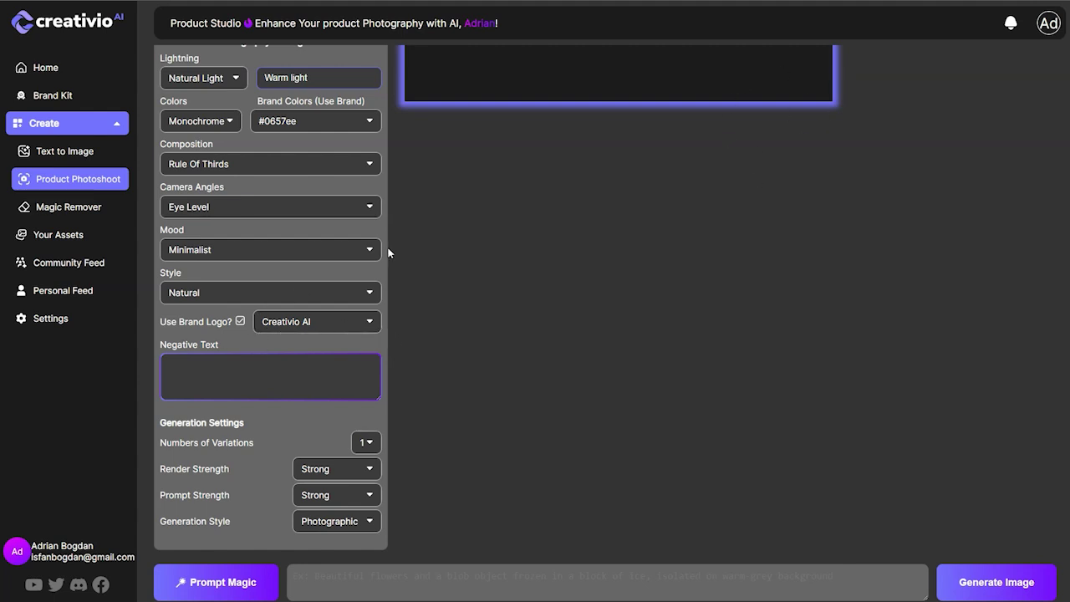
pyautogui.scroll(1, 330, 110)
pyautogui.click(361, 177)
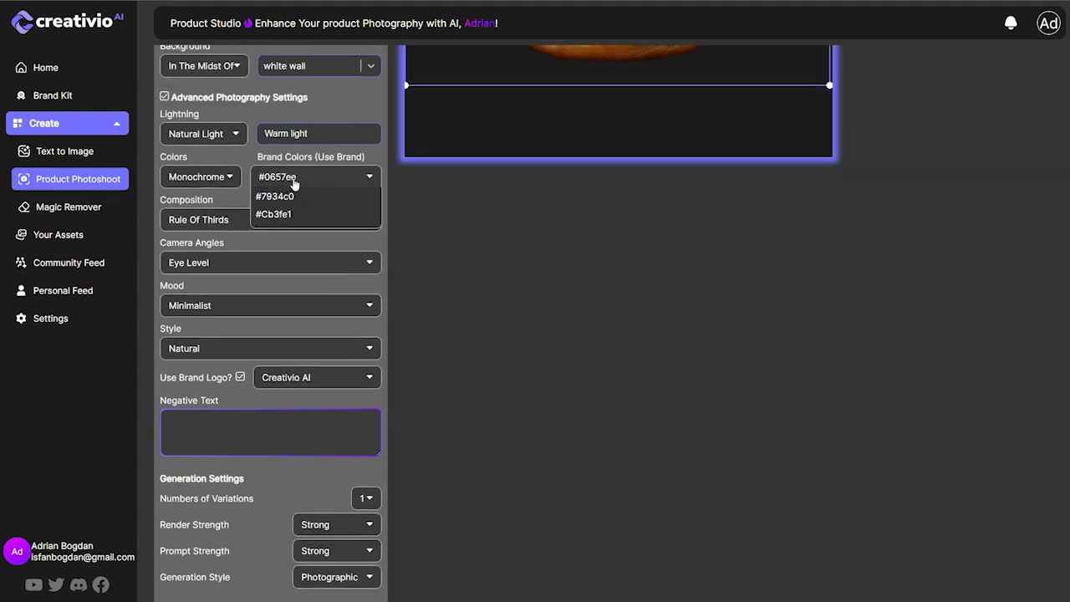
pyautogui.click(373, 160)
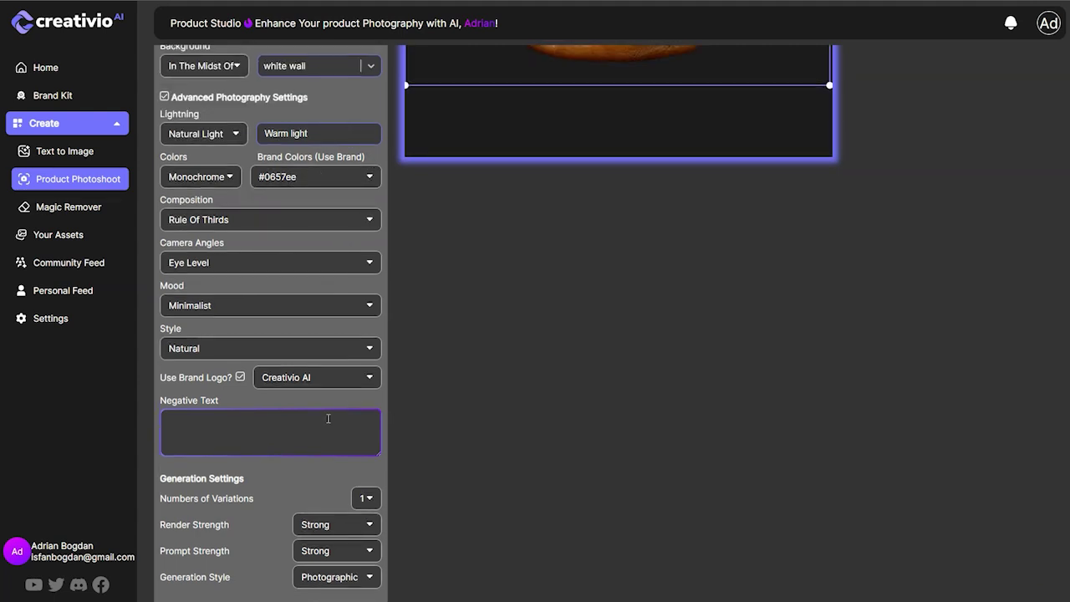
# Write the image prompt "a juicy cheesburger sitting on a black wooden plate".
pyautogui.scroll(-1, 339, 420)
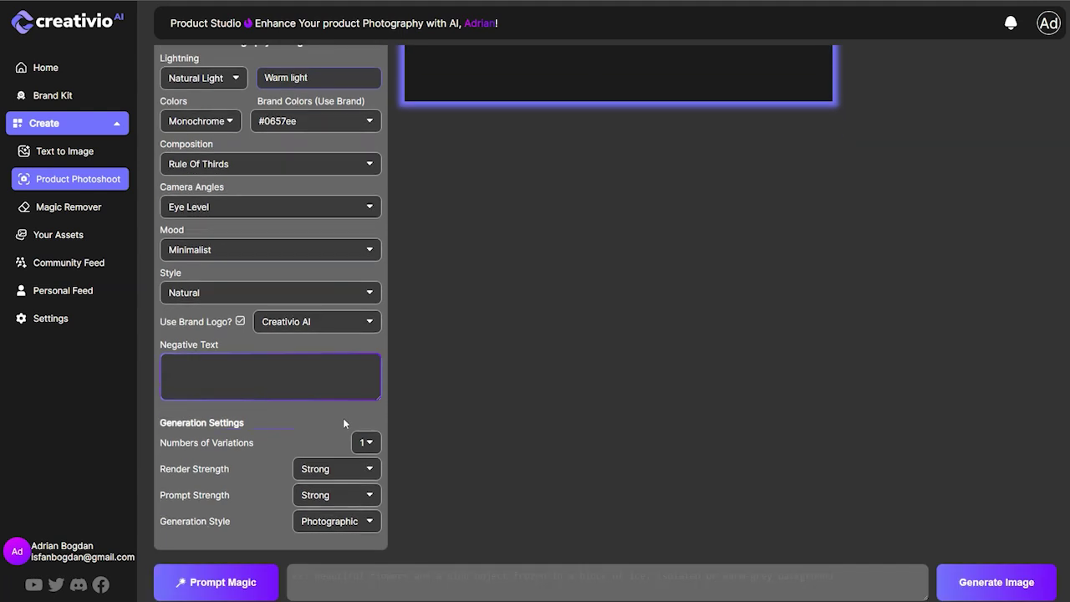
pyautogui.click(452, 589)
pyautogui.write('a juicy cheesburger sii')
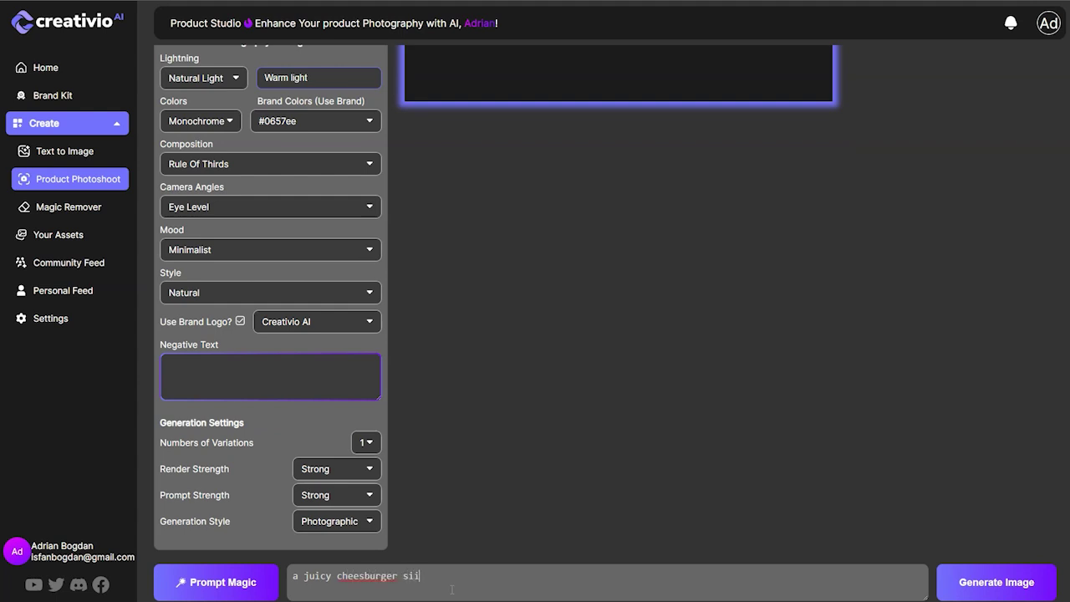
pyautogui.write('ting on a wooden plate')
pyautogui.press('BackSpace')
pyautogui.press('BackSpace')
pyautogui.press('BackSpace')
pyautogui.press('BackSpace')
pyautogui.press('BackSpace')
pyautogui.press('BackSpace')
pyautogui.press('BackSpace')
pyautogui.write('black wooden plate')
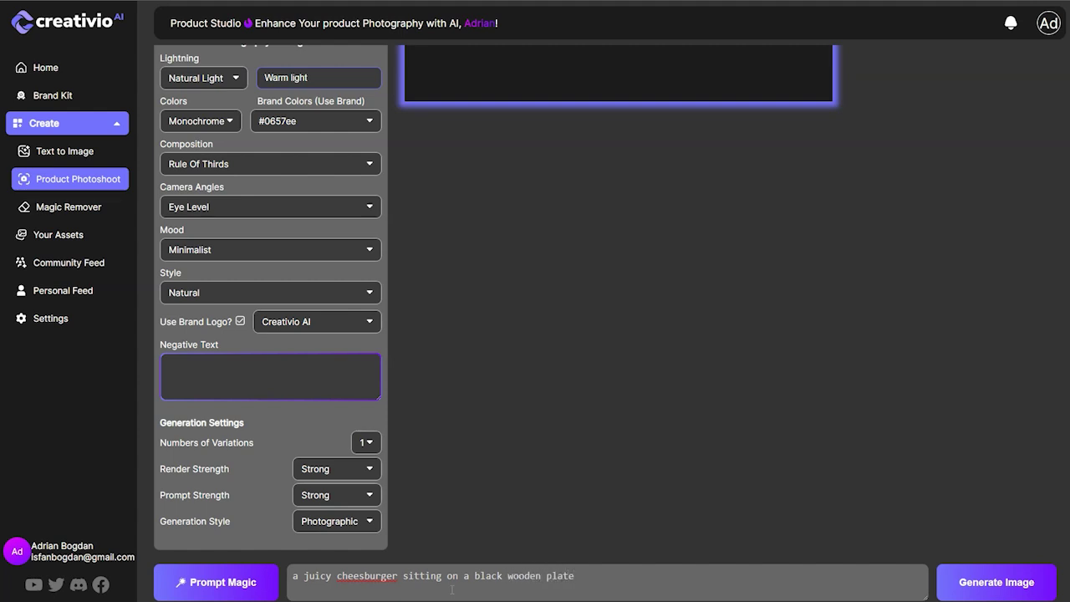
# Extend the prompt with "with letuce and onnions flying around, making the scene a mouthful.".
pyautogui.write(' with letuce and onnions flying around, making ')
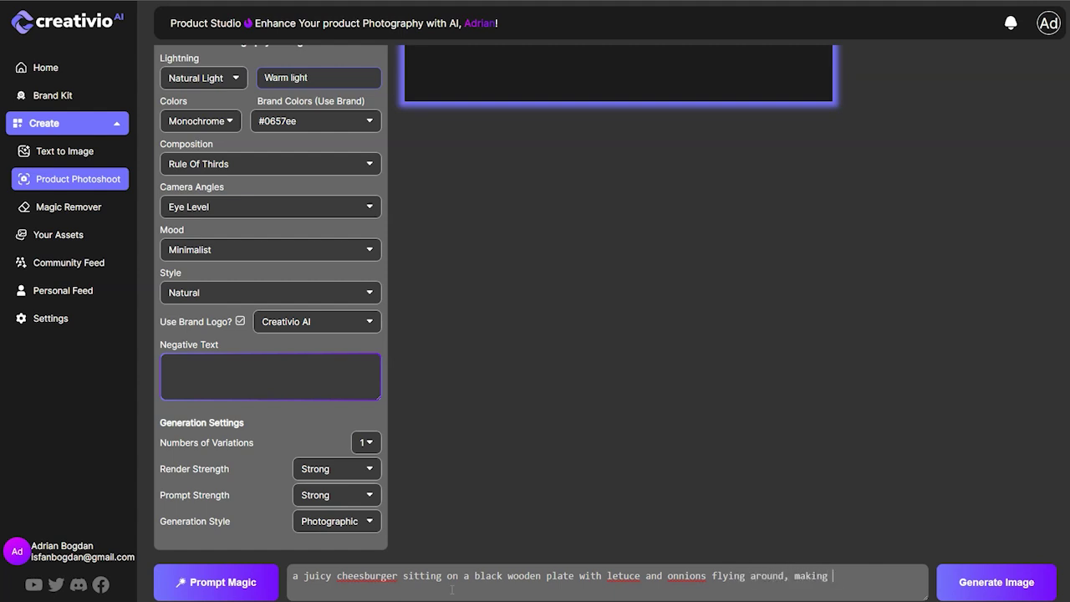
pyautogui.write('the scene a mon')
pyautogui.write('thful.')
# Correct the misspelled words in the prompt to "cheeseburger", "lettuces" and "onion's".
pyautogui.click(366, 575)
pyautogui.write('e')
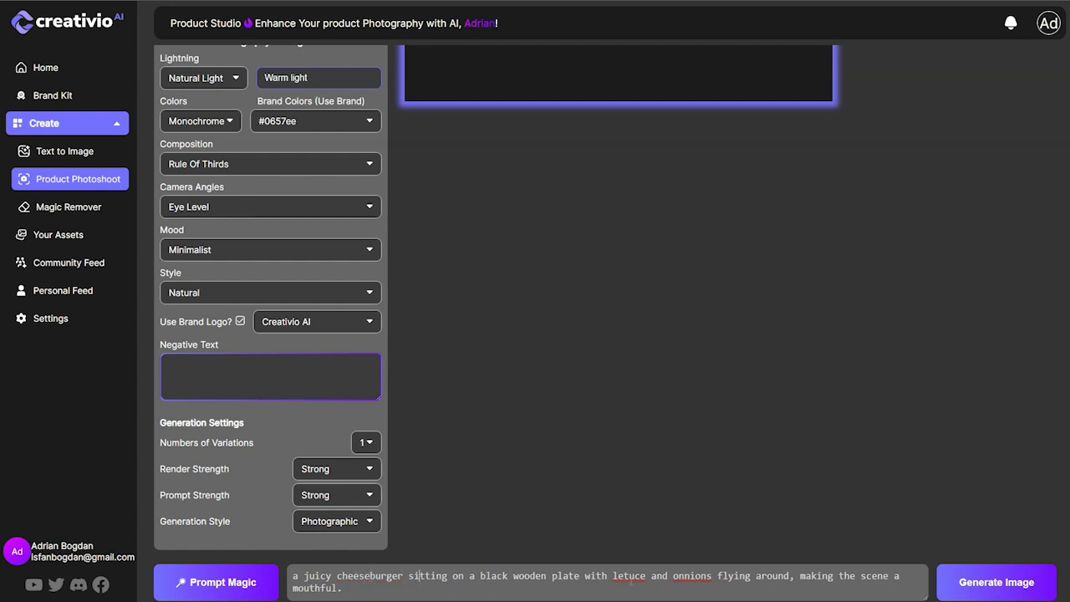
pyautogui.rightClick(628, 577)
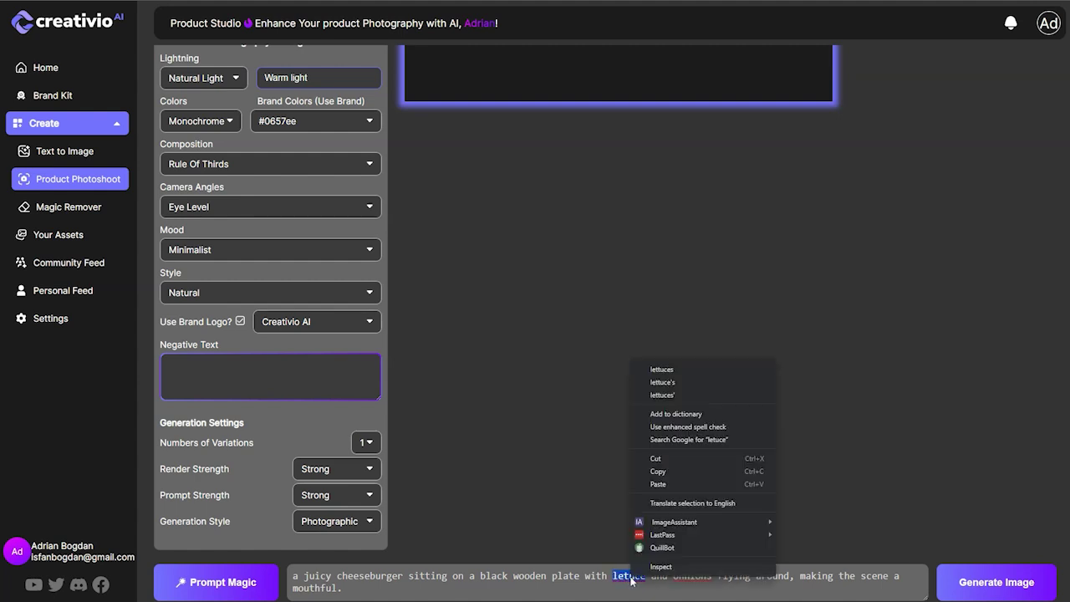
pyautogui.click(676, 370)
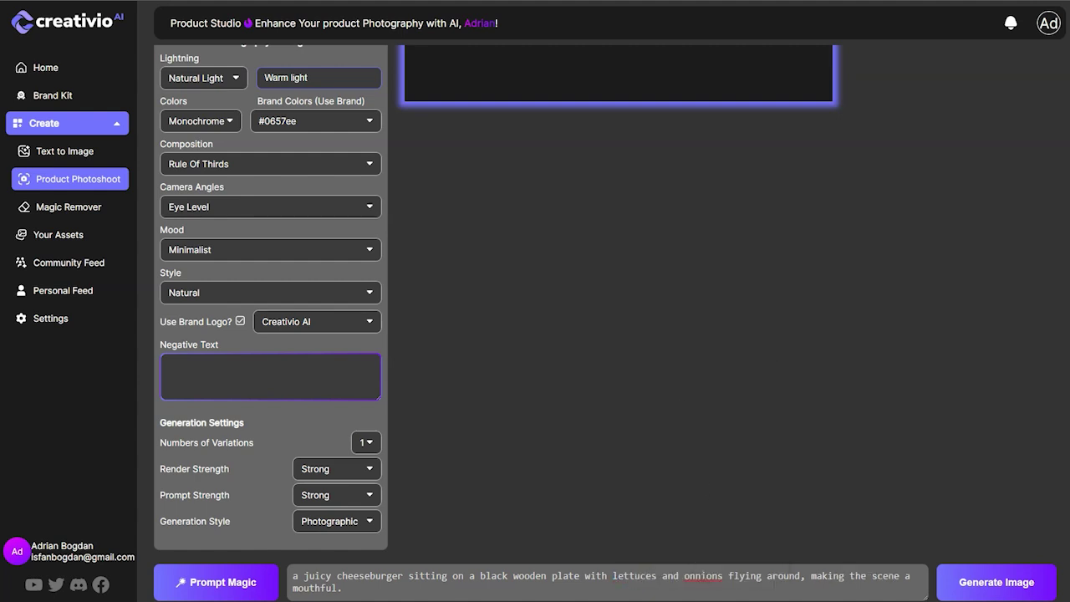
pyautogui.rightClick(710, 577)
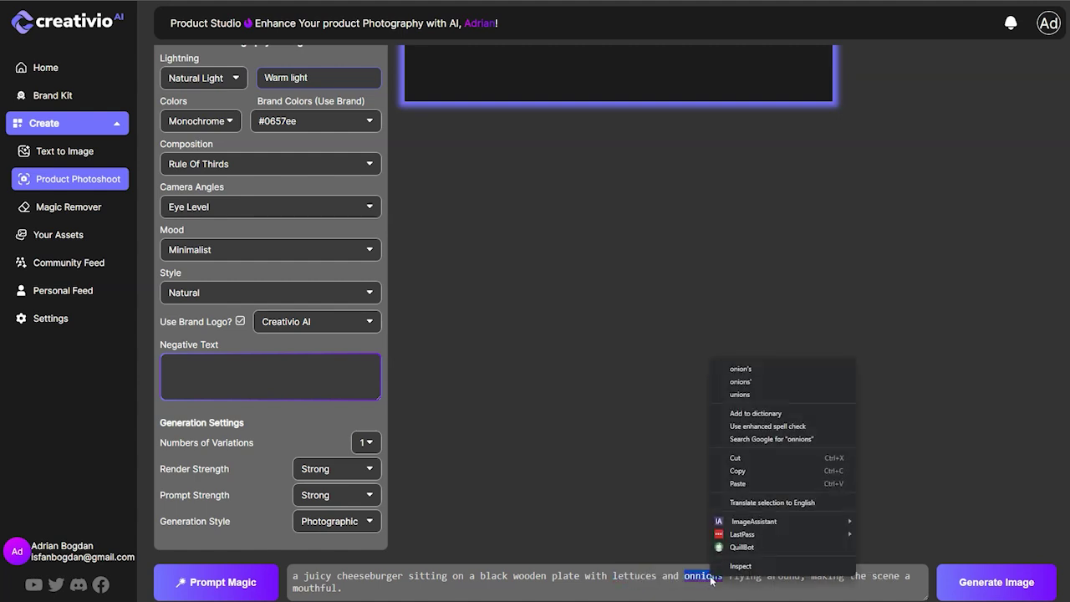
pyautogui.click(756, 371)
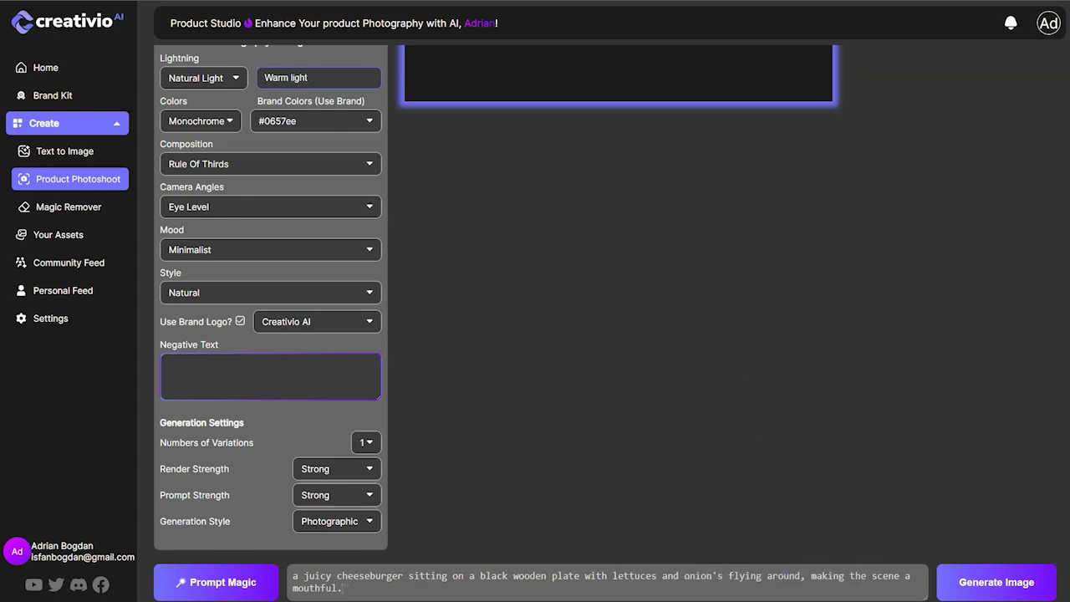
# Add "a delicious food photoshoot scene" after "mouthful" in the prompt, and select the whole prompt text.
pyautogui.write('a dalicious')
pyautogui.press('BackSpace')
pyautogui.press('BackSpace')
pyautogui.press('BackSpace')
pyautogui.press('BackSpace')
pyautogui.press('BackSpace')
pyautogui.press('BackSpace')
pyautogui.press('BackSpace')
pyautogui.press('BackSpace')
pyautogui.press('BackSpace')
pyautogui.write('elicious phtooshoot sce')
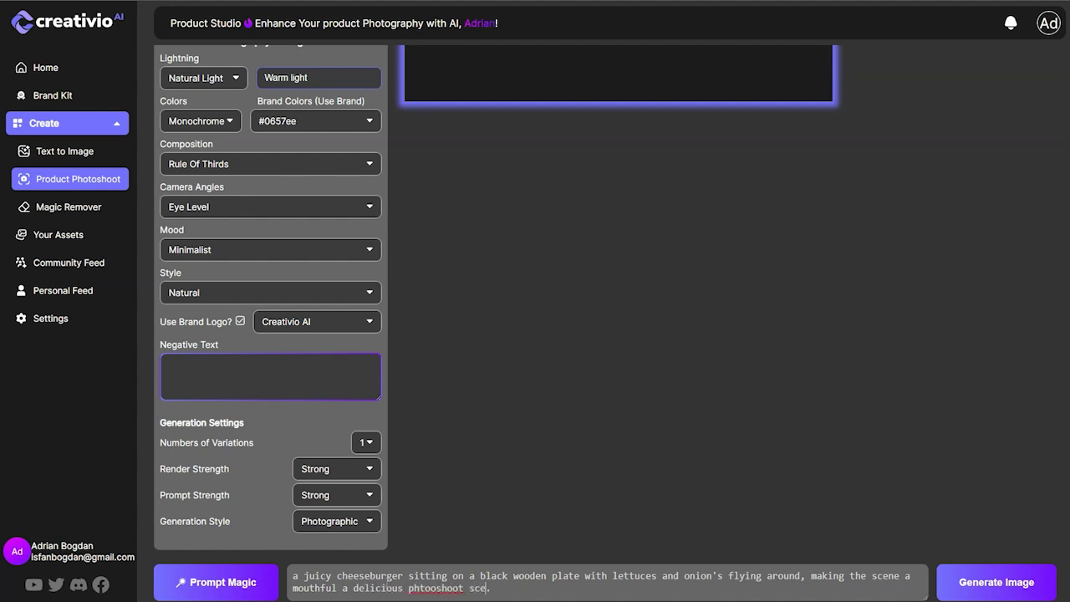
pyautogui.write('ne')
pyautogui.click(420, 588)
pyautogui.write('o')
pyautogui.press('BackSpace')
pyautogui.write('food')
pyautogui.moveTo(544, 591); pyautogui.dragTo(290, 575)
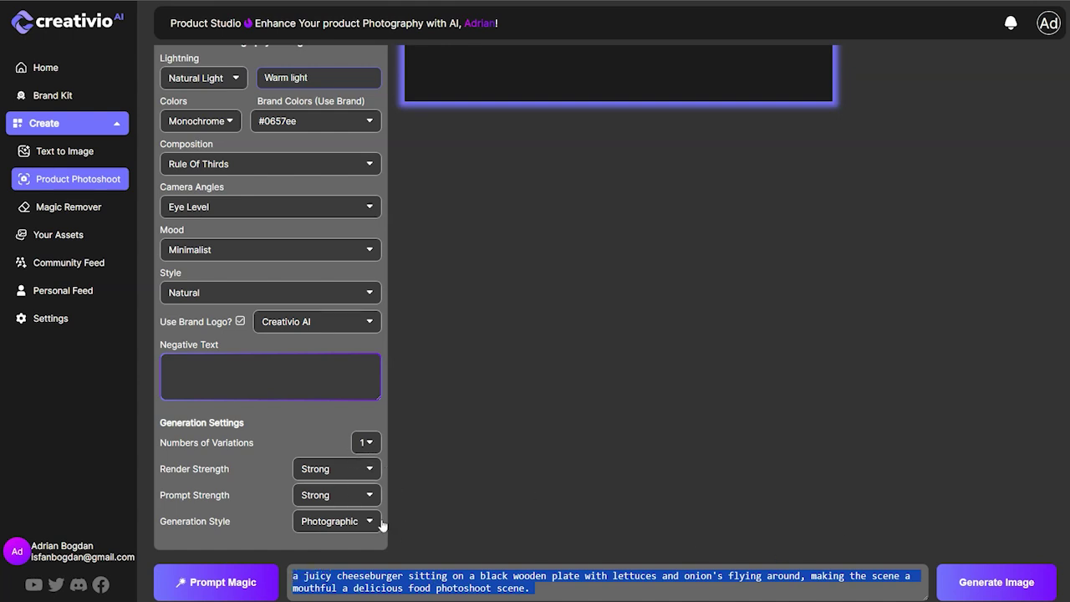
# Enter the negative text "two burgers, two cheesburgers, ovelaying burgers, overlaping burgers." and set the number of variations to 4.
pyautogui.click(302, 382)
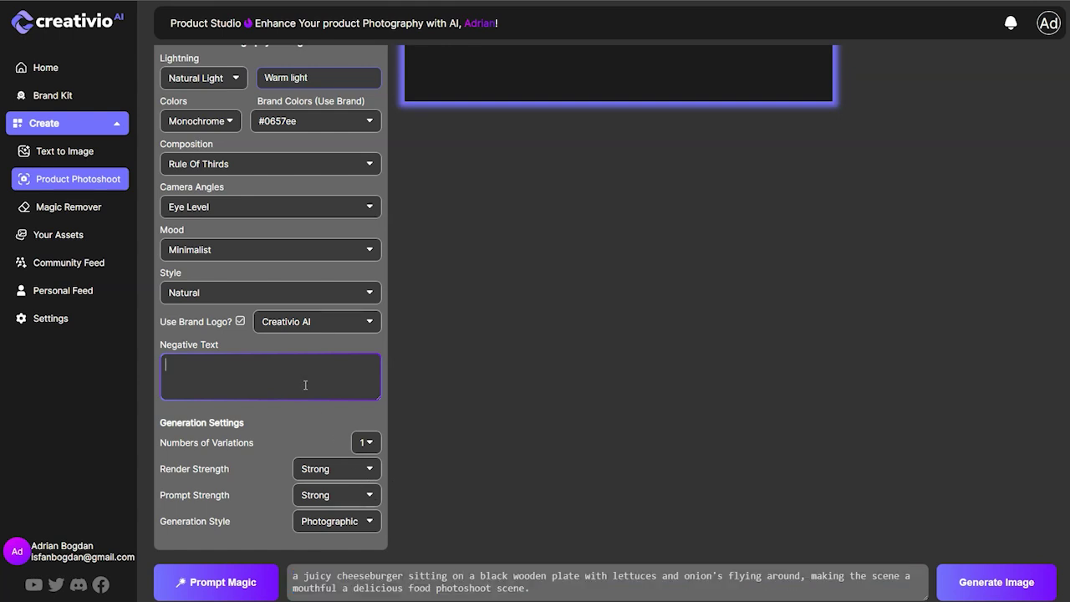
pyautogui.write('two burgers, two cheesbur')
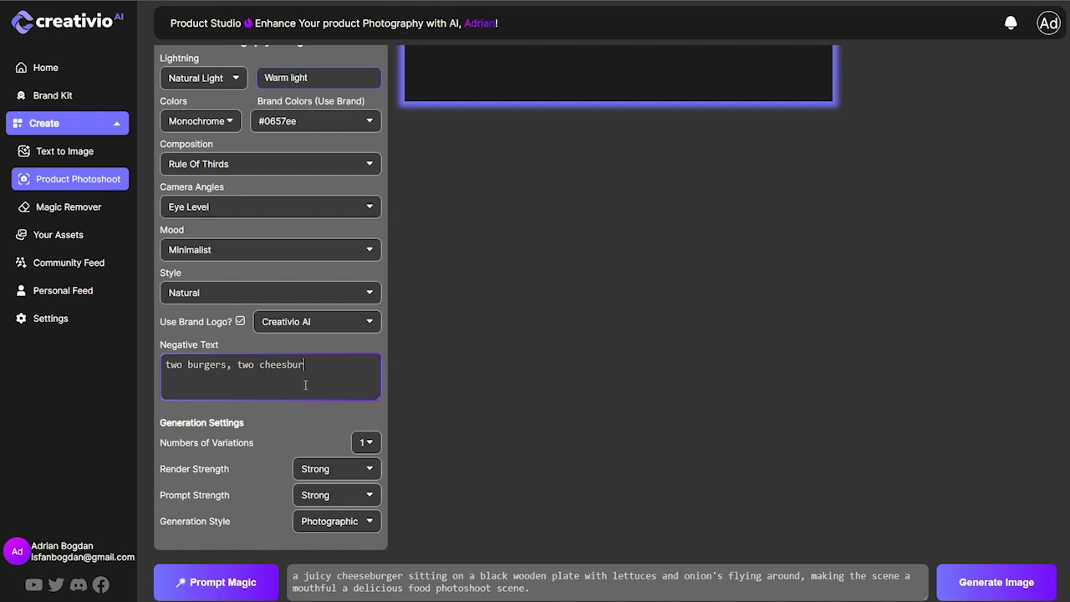
pyautogui.write('ger')
pyautogui.write('ovelaying burgers, overlaping burgers.')
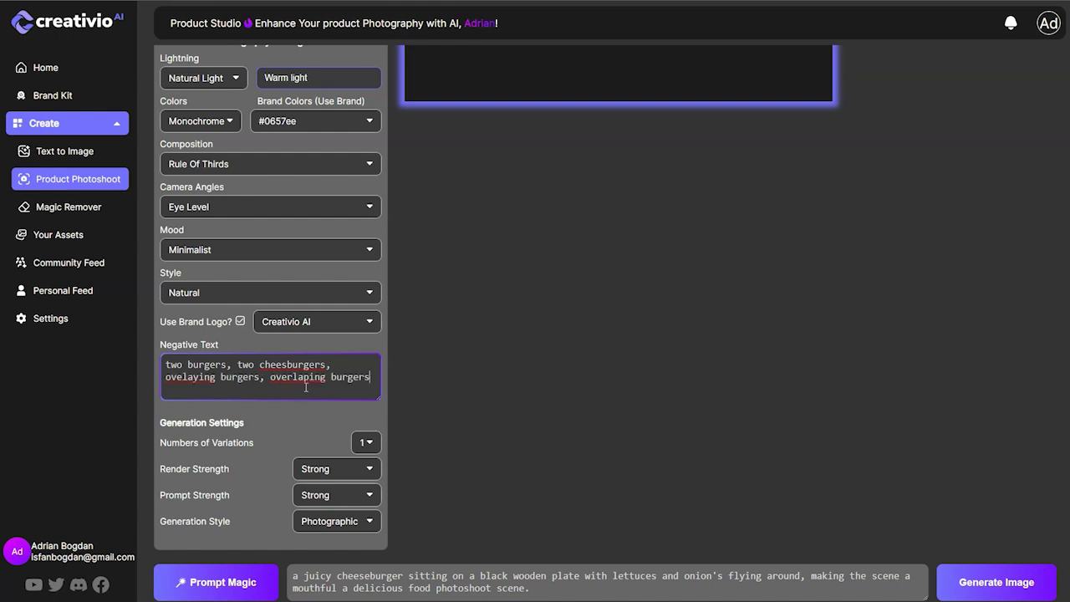
pyautogui.click(378, 443)
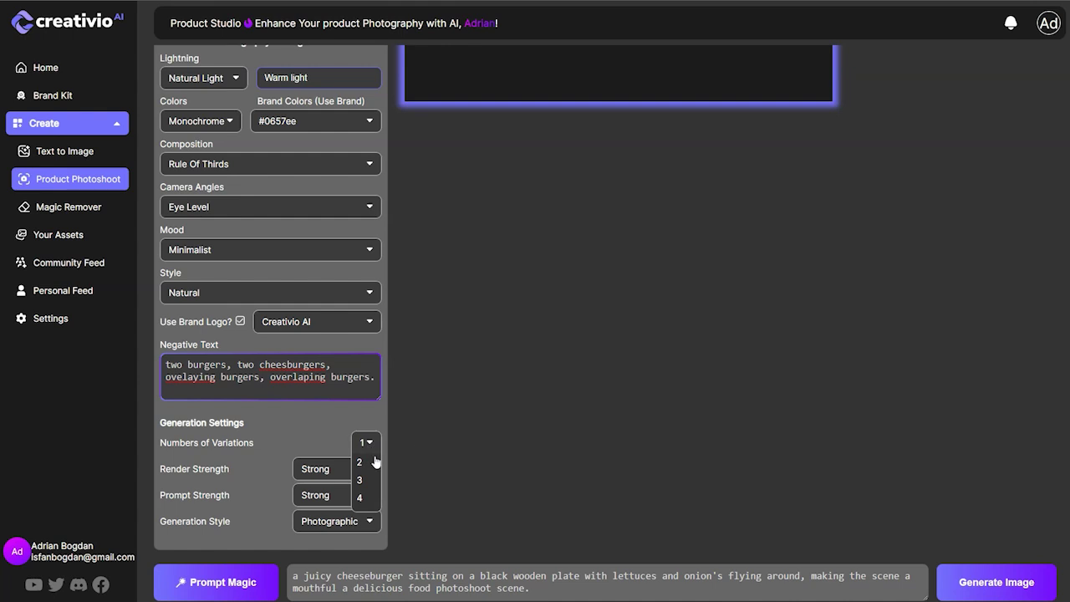
pyautogui.click(366, 499)
# Set the generation style to Cinematic.
pyautogui.click(371, 523)
pyautogui.scroll(-1, 455, 471)
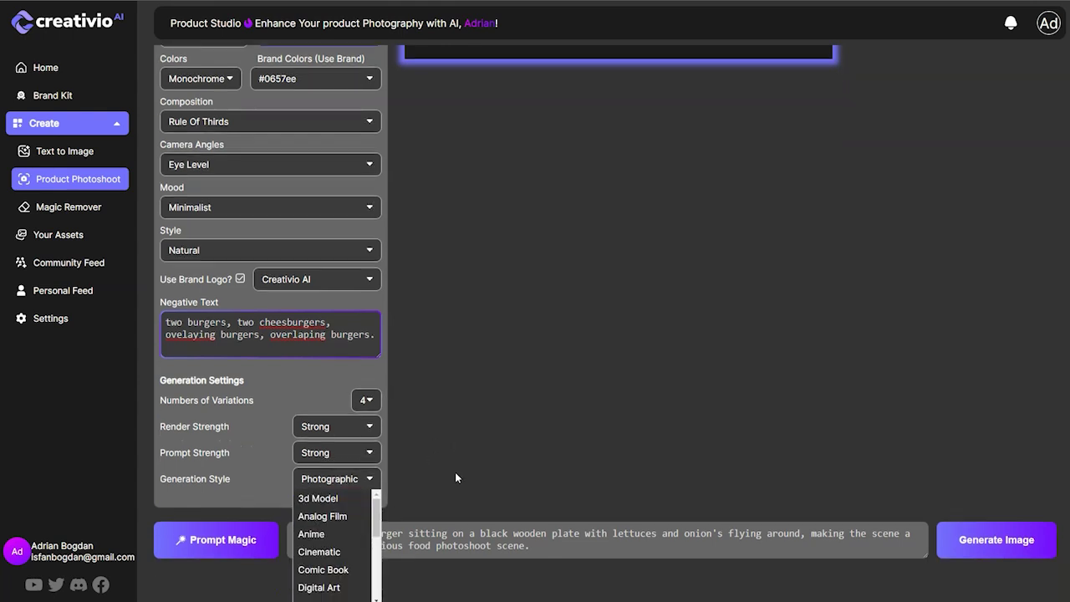
pyautogui.scroll(-3, 366, 533)
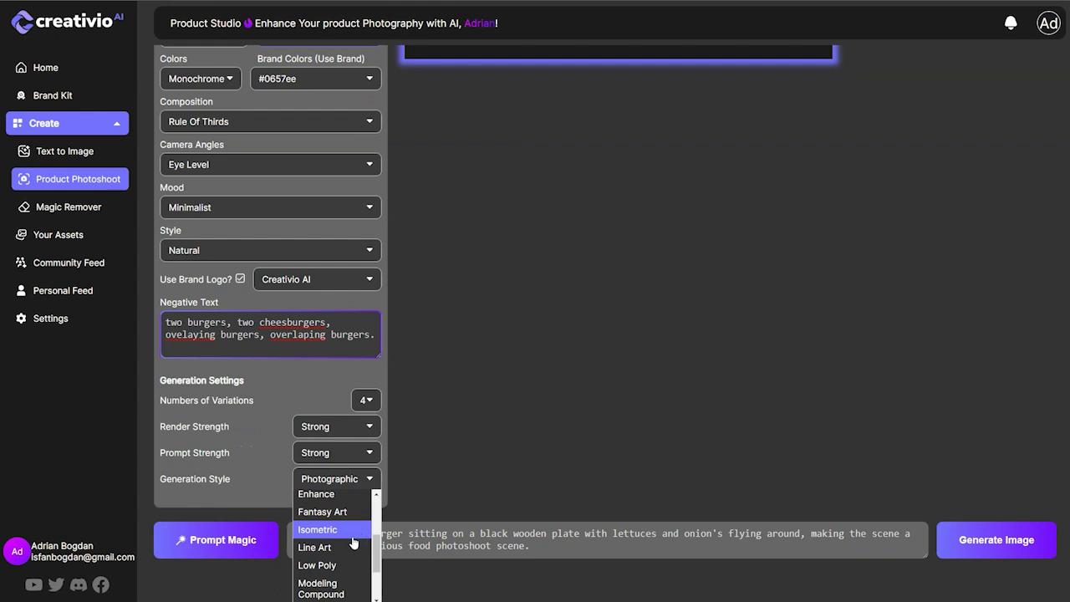
pyautogui.scroll(-2, 354, 541)
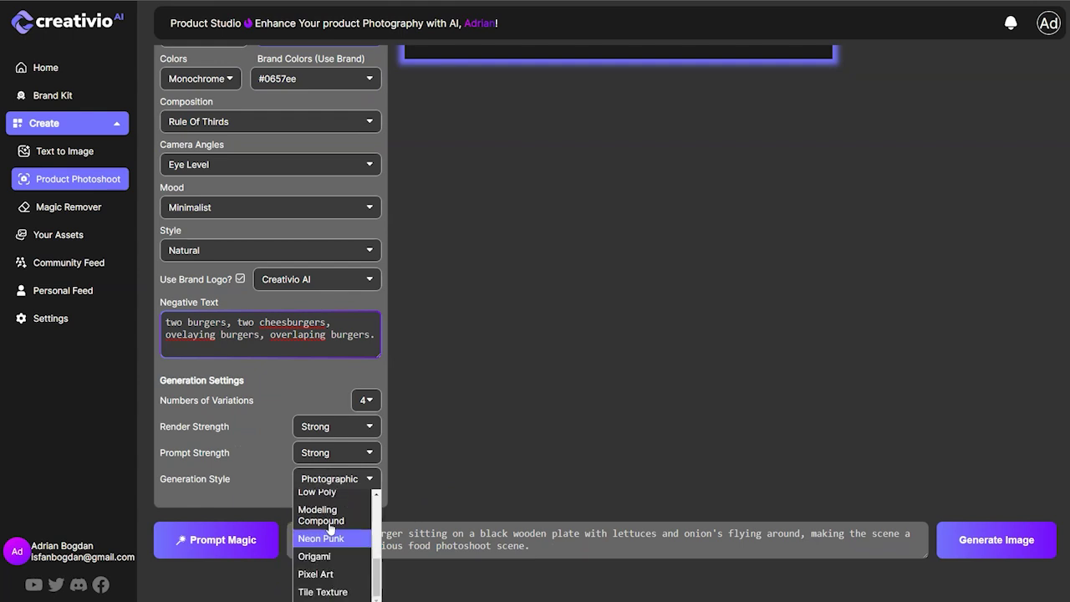
pyautogui.scroll(4, 336, 548)
pyautogui.scroll(-1, 337, 547)
pyautogui.scroll(1, 339, 522)
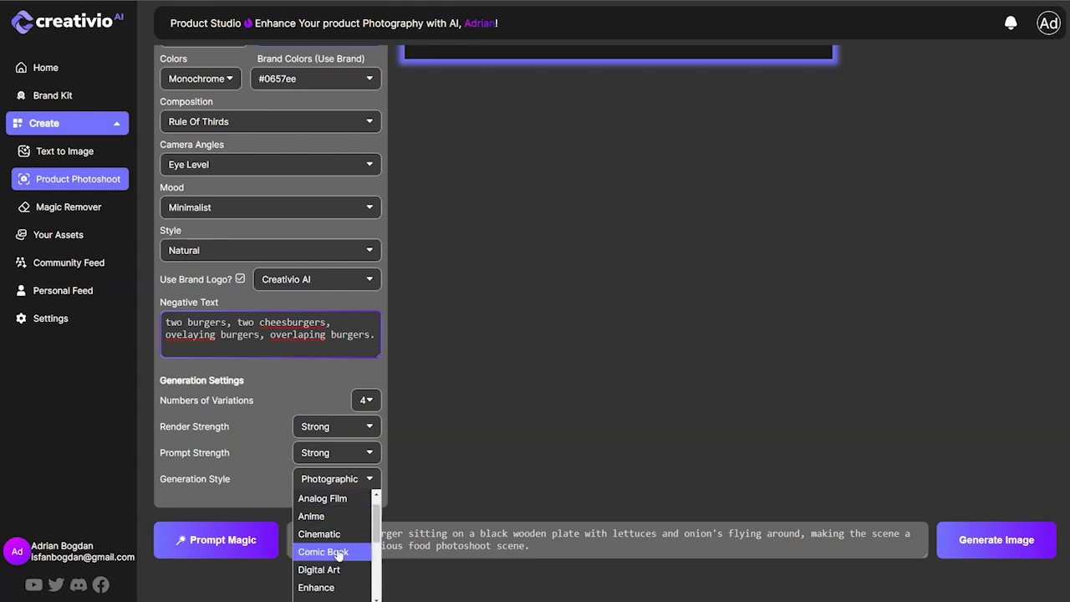
pyautogui.click(319, 534)
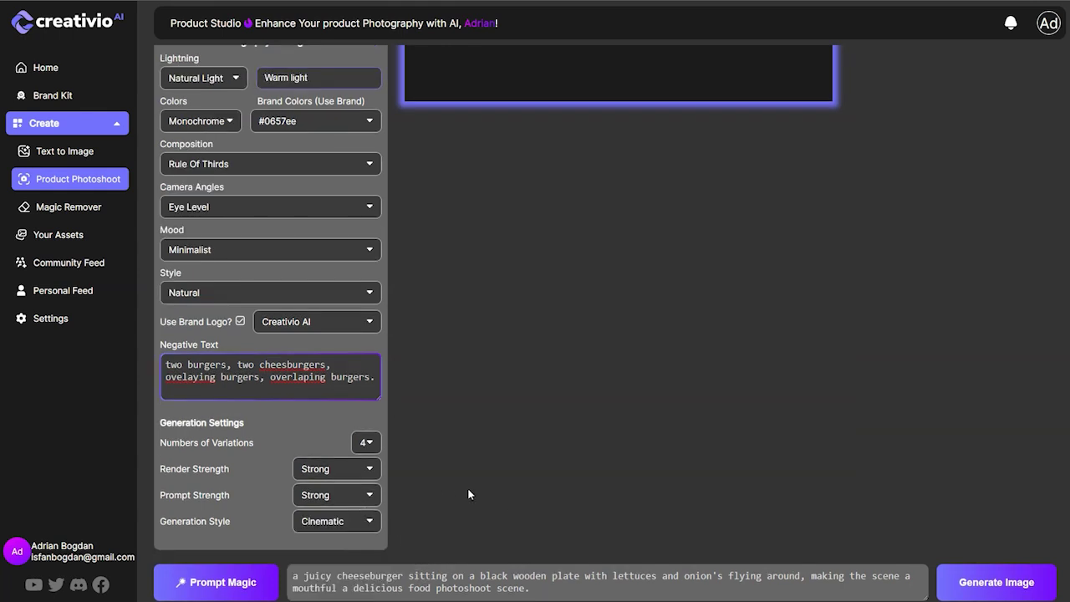
# Rewrite the prompt with Prompt Magic and generate the burger images from the rewritten text.
pyautogui.tripleClick(338, 576)
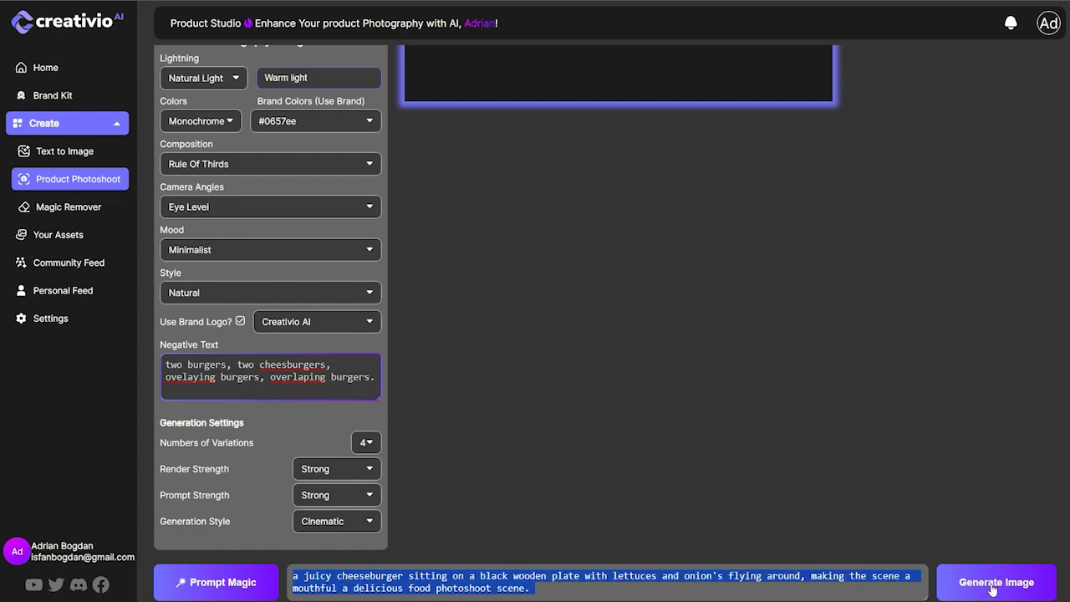
pyautogui.click(225, 583)
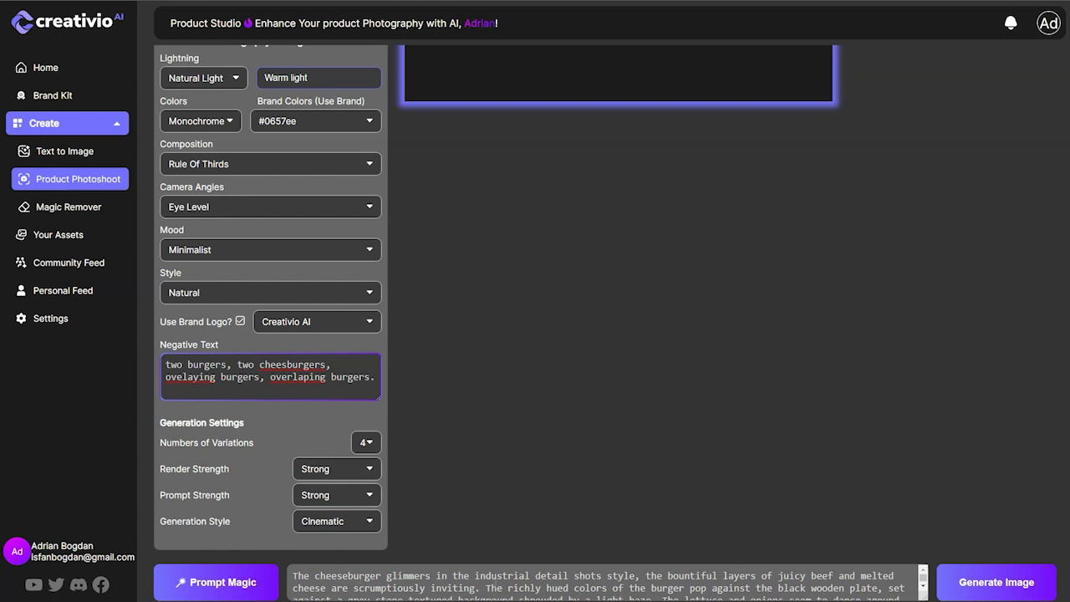
pyautogui.moveTo(551, 575); pyautogui.dragTo(691, 575)
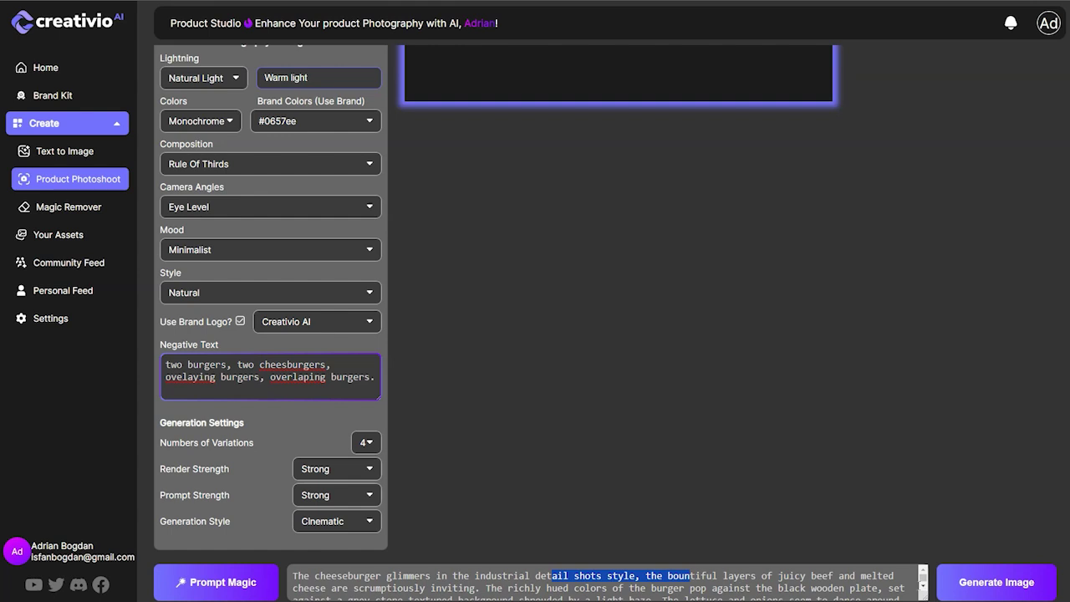
pyautogui.click(873, 589)
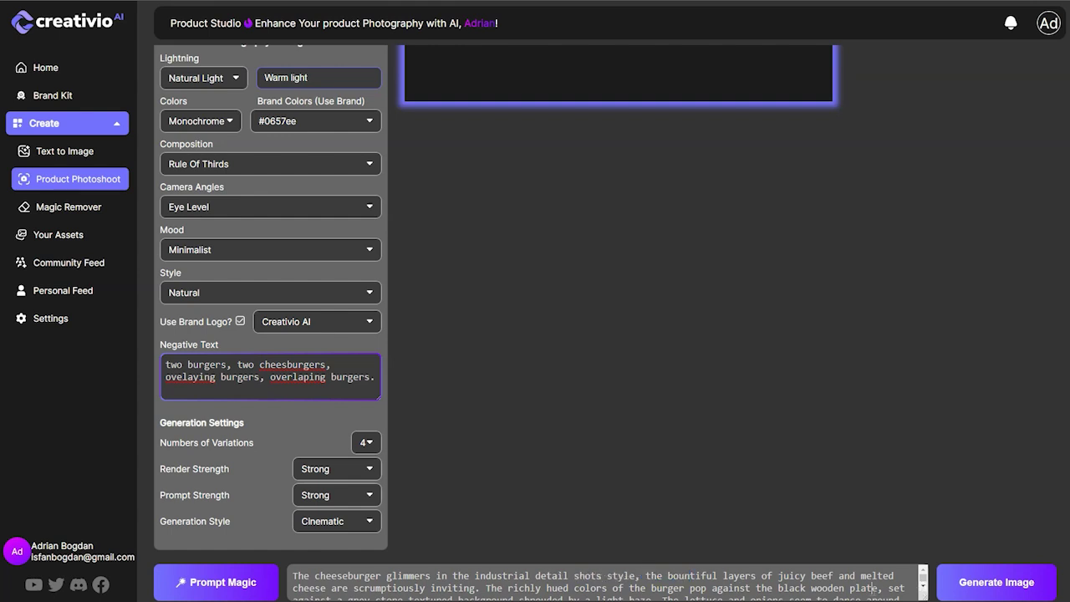
pyautogui.click(989, 583)
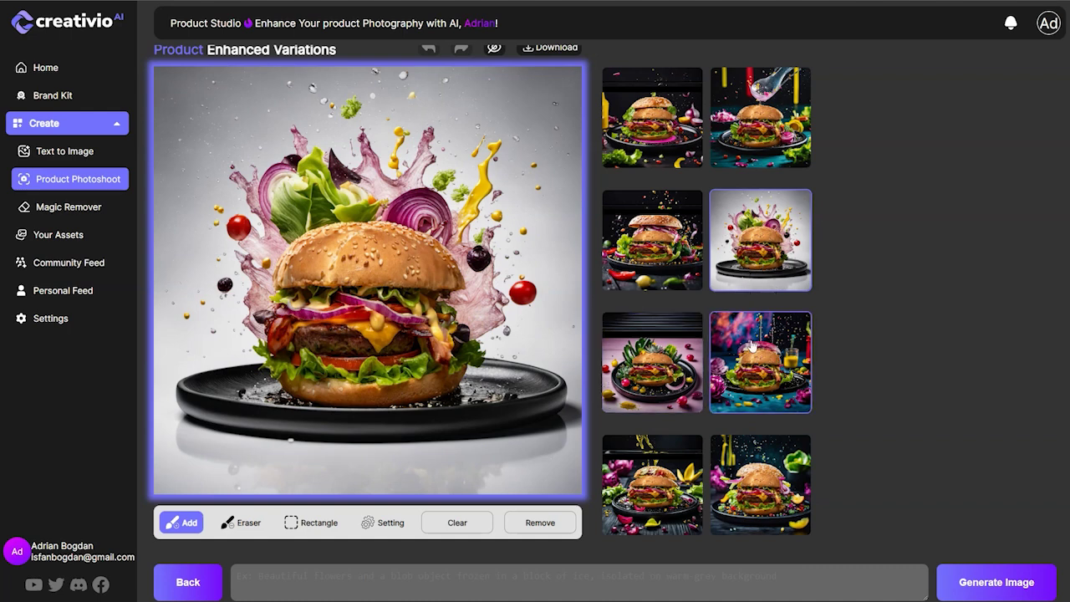
# Compare several generated burger variations and open the one with a doubled top bun.
pyautogui.click(780, 343)
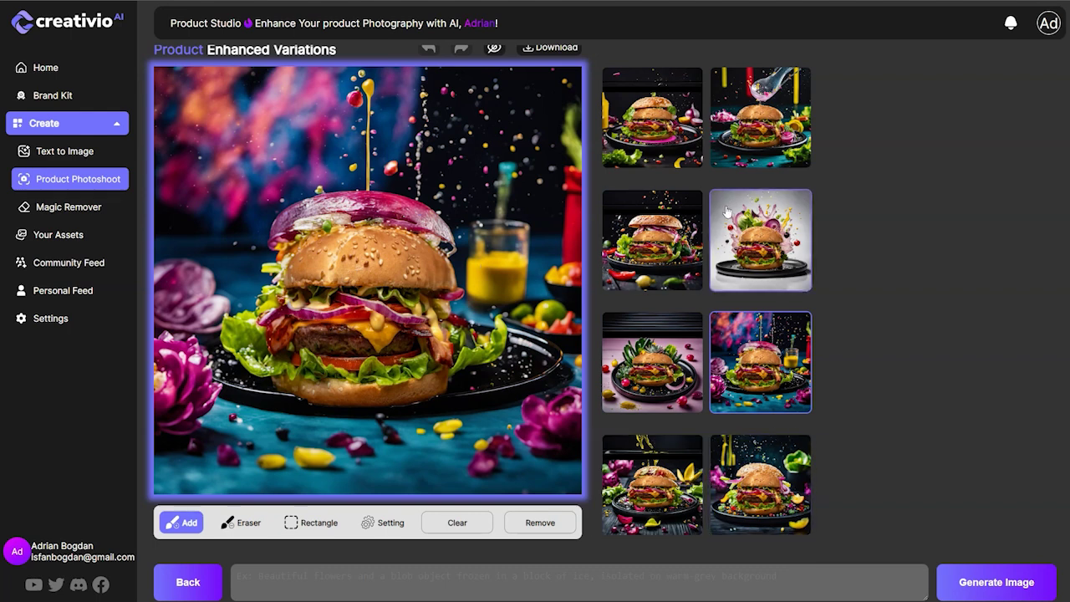
pyautogui.click(763, 130)
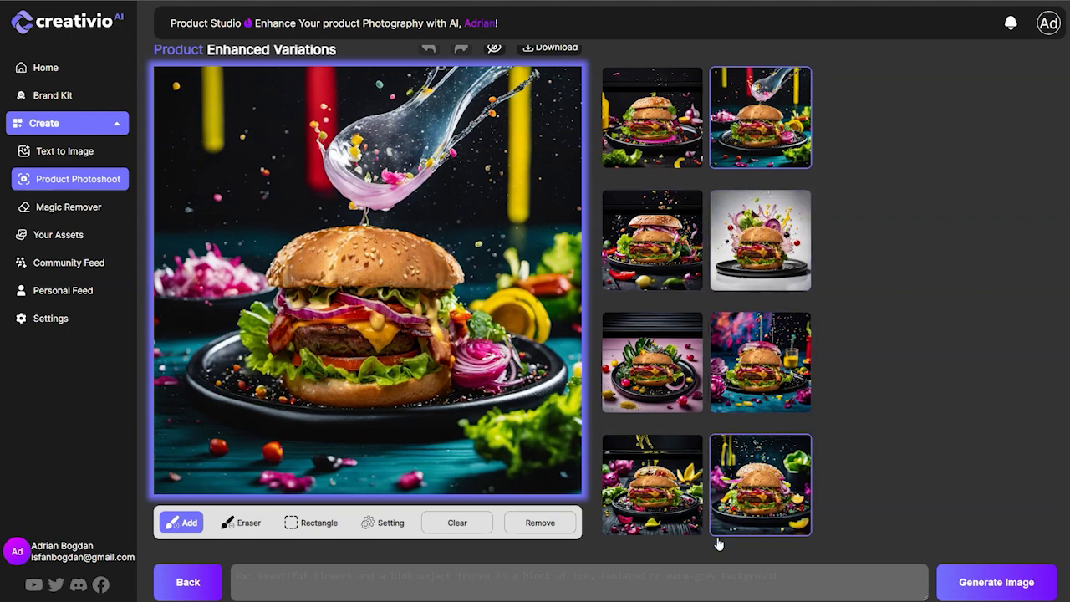
pyautogui.click(635, 443)
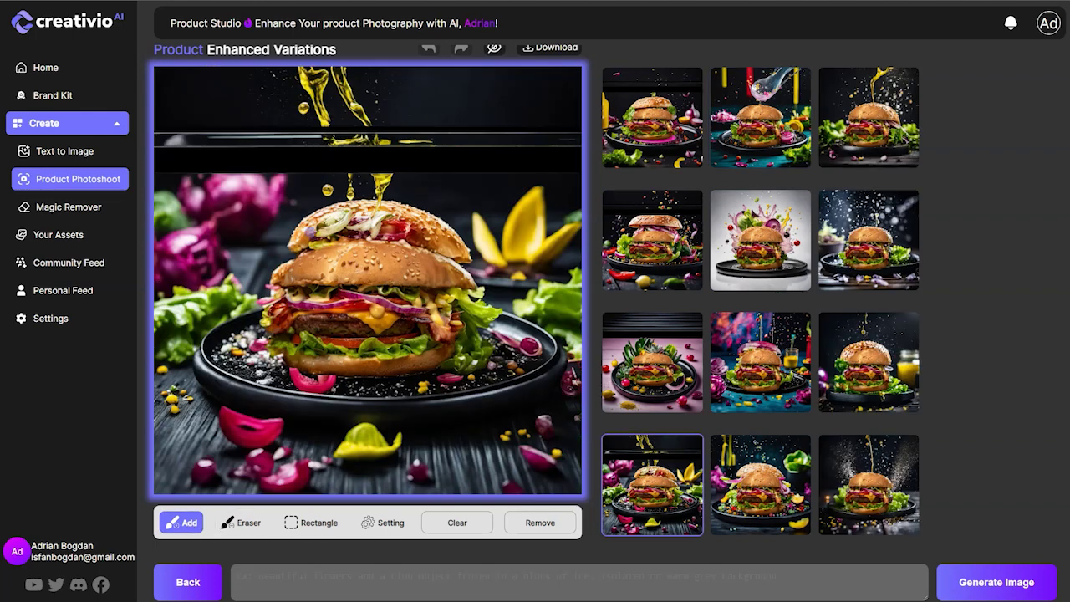
# Brush a mask over the extra top bun and regenerate it with the prompt "remove burger and replace with background mustard splash".
pyautogui.click(384, 523)
pyautogui.click(383, 523)
pyautogui.click(293, 241)
pyautogui.moveTo(292, 241)
pyautogui.mouseDown()
pyautogui.moveTo(386, 226)
pyautogui.moveTo(469, 255)
pyautogui.moveTo(426, 218)
pyautogui.moveTo(385, 212)
pyautogui.moveTo(346, 214)
pyautogui.moveTo(288, 244)
pyautogui.moveTo(326, 213)
pyautogui.moveTo(397, 206)
pyautogui.moveTo(469, 256)
pyautogui.mouseUp()
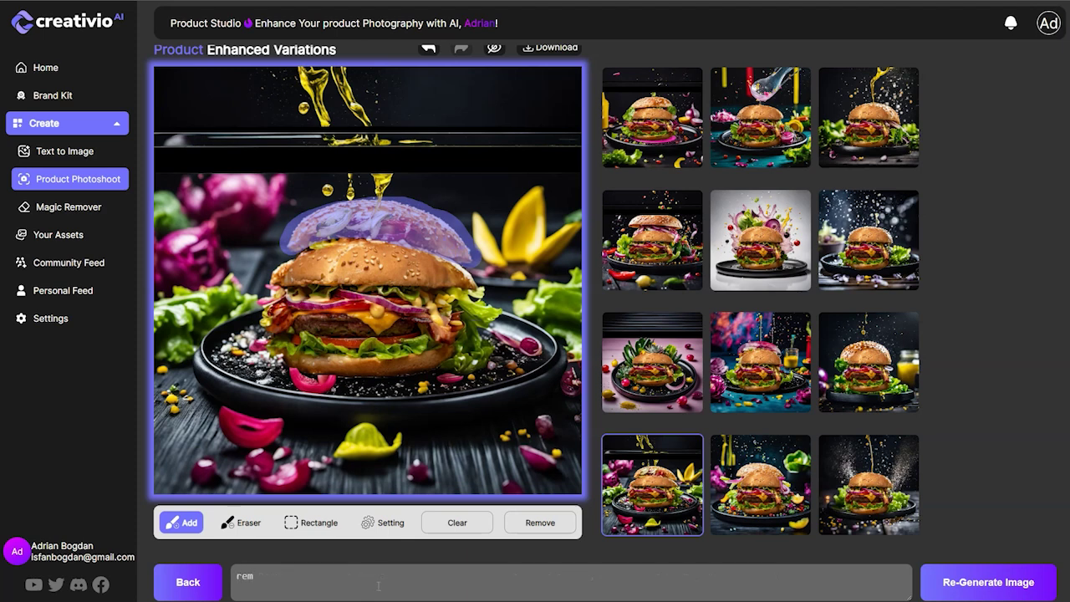
pyautogui.write('urger and replace with background mustard splash')
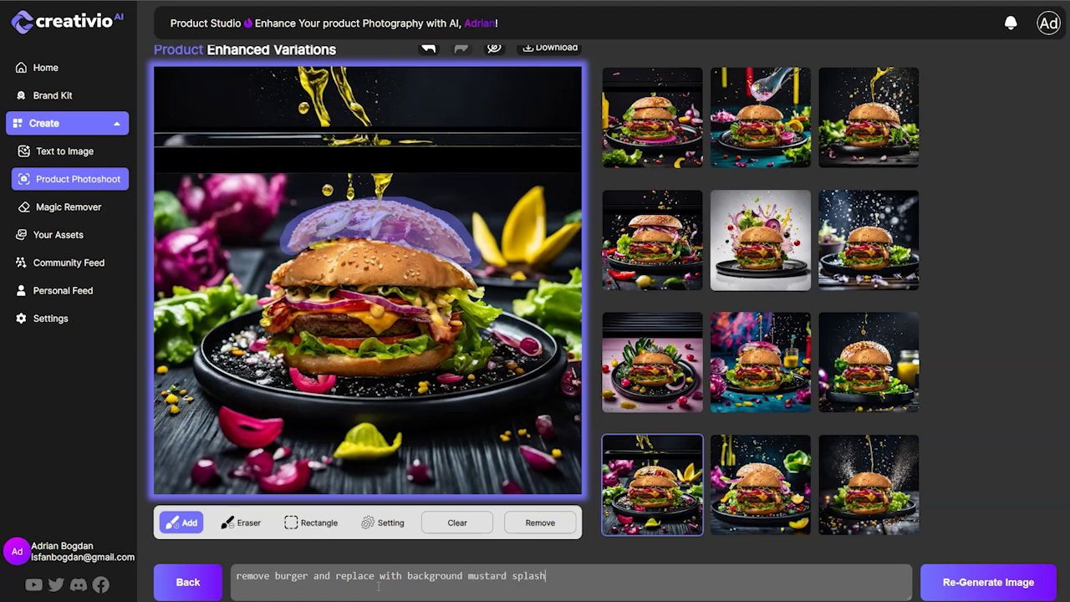
pyautogui.click(978, 590)
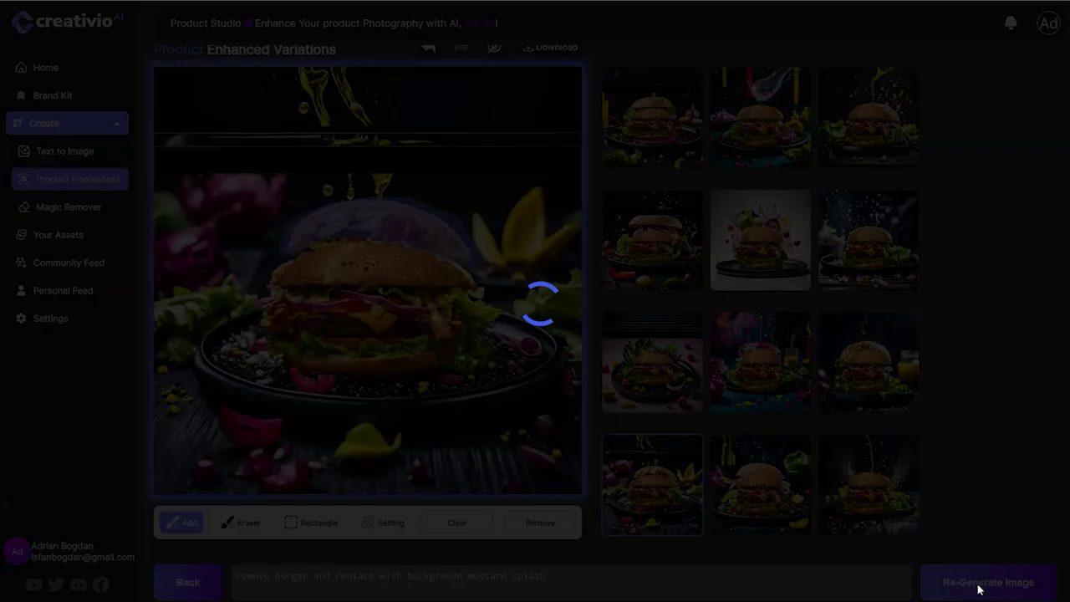
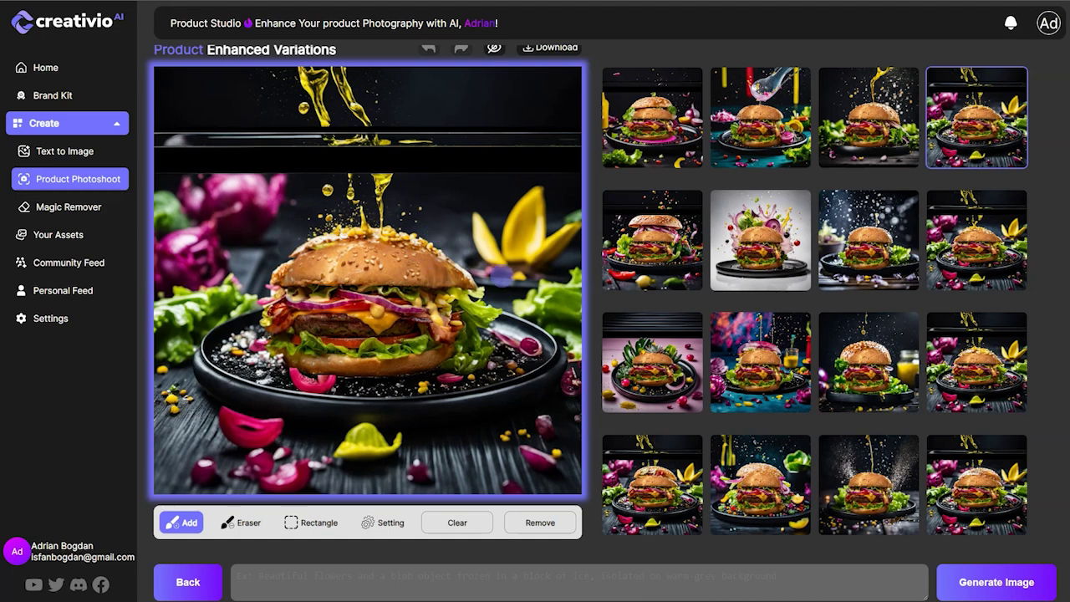
# Compare the four regenerated burger versions and return to the first one.
pyautogui.click(976, 258)
pyautogui.click(984, 359)
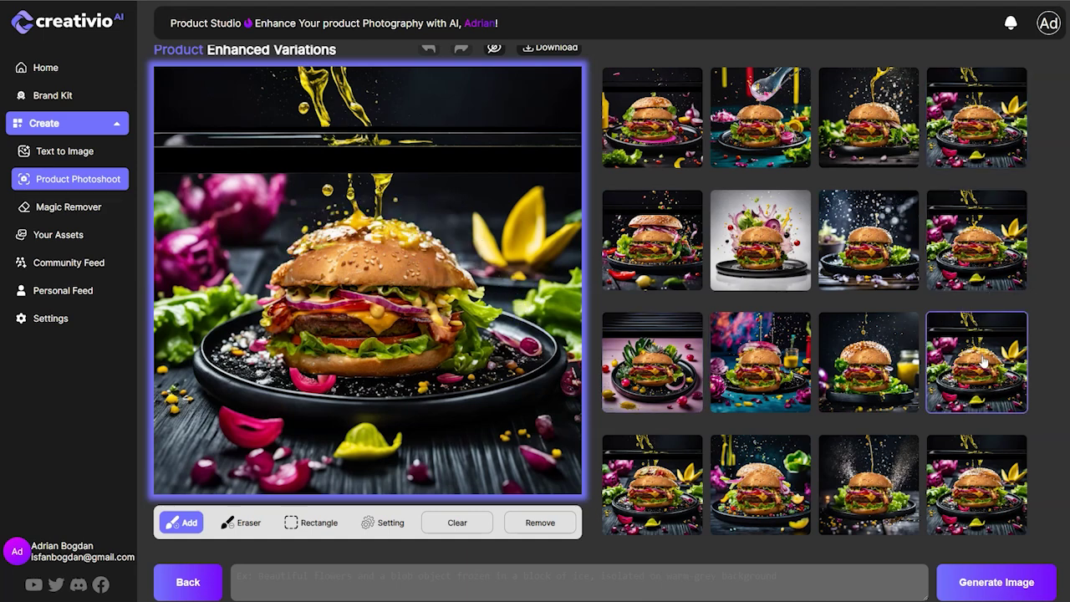
pyautogui.click(989, 483)
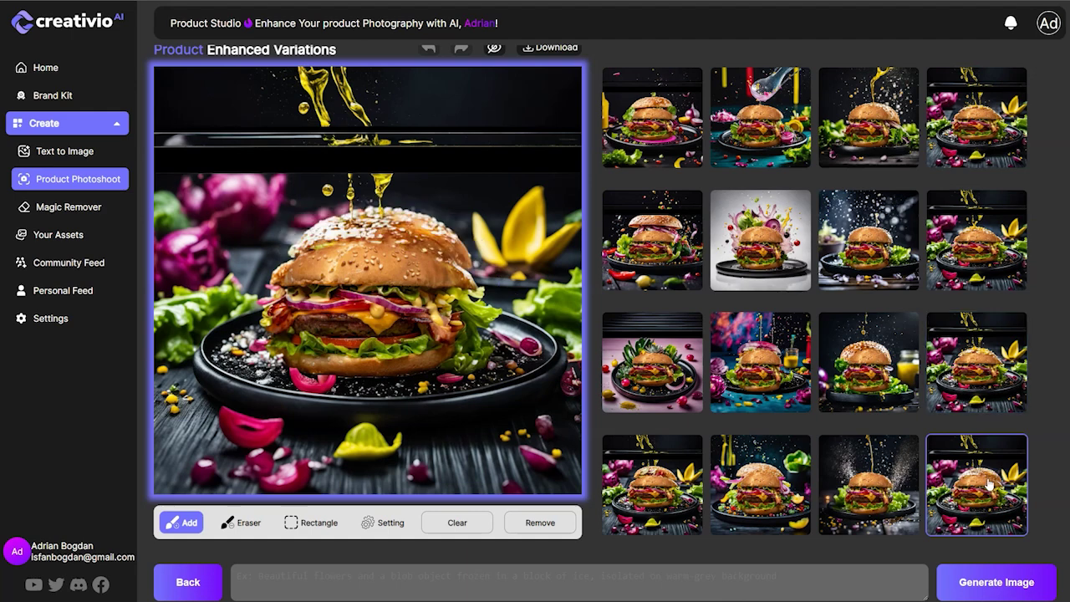
pyautogui.click(988, 365)
pyautogui.click(993, 259)
pyautogui.click(994, 135)
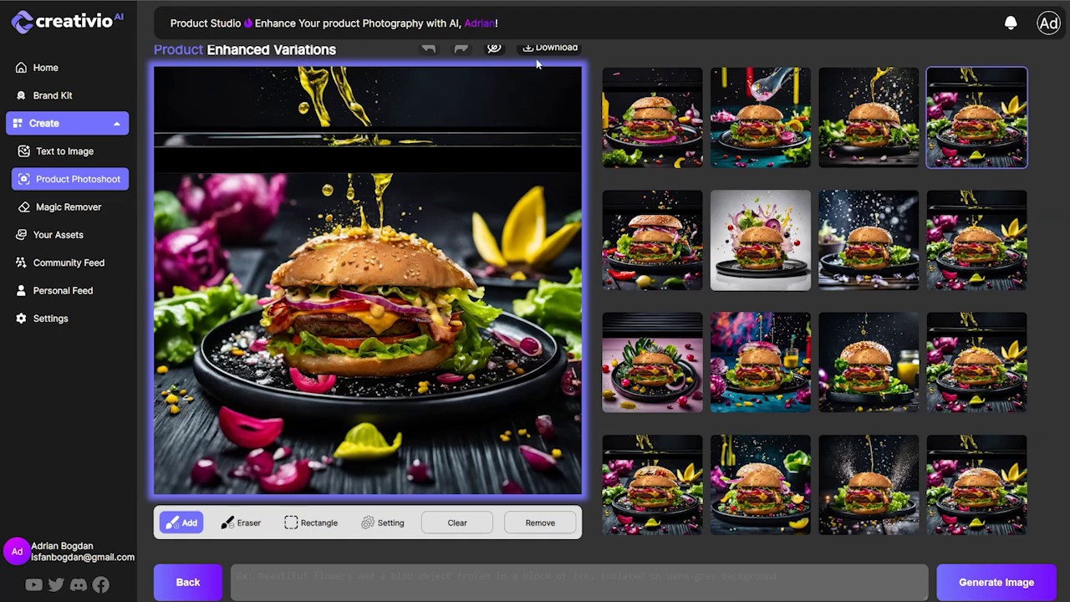
# Download the selected regenerated burger image.
pyautogui.scroll(1, 513, 139)
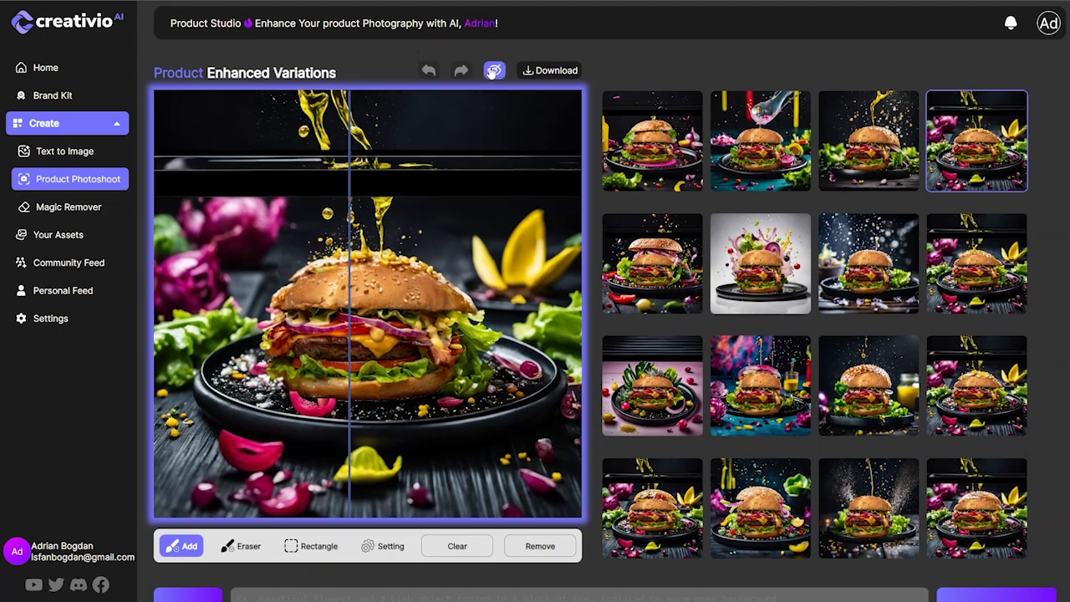
pyautogui.click(548, 73)
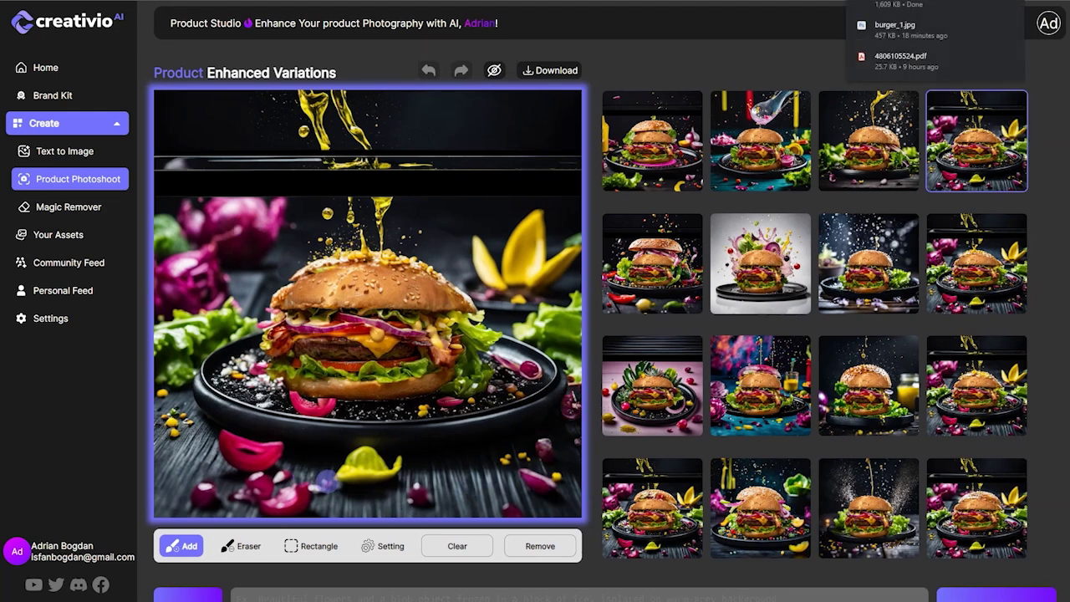
pyautogui.scroll(-1, 316, 478)
pyautogui.scroll(1, 318, 451)
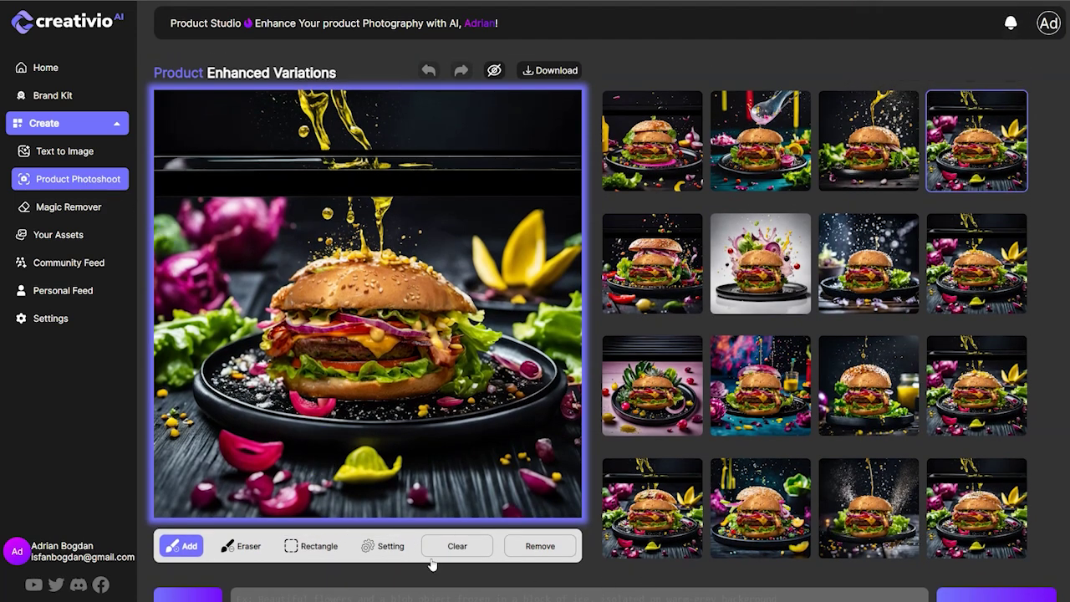
pyautogui.scroll(-1, 431, 565)
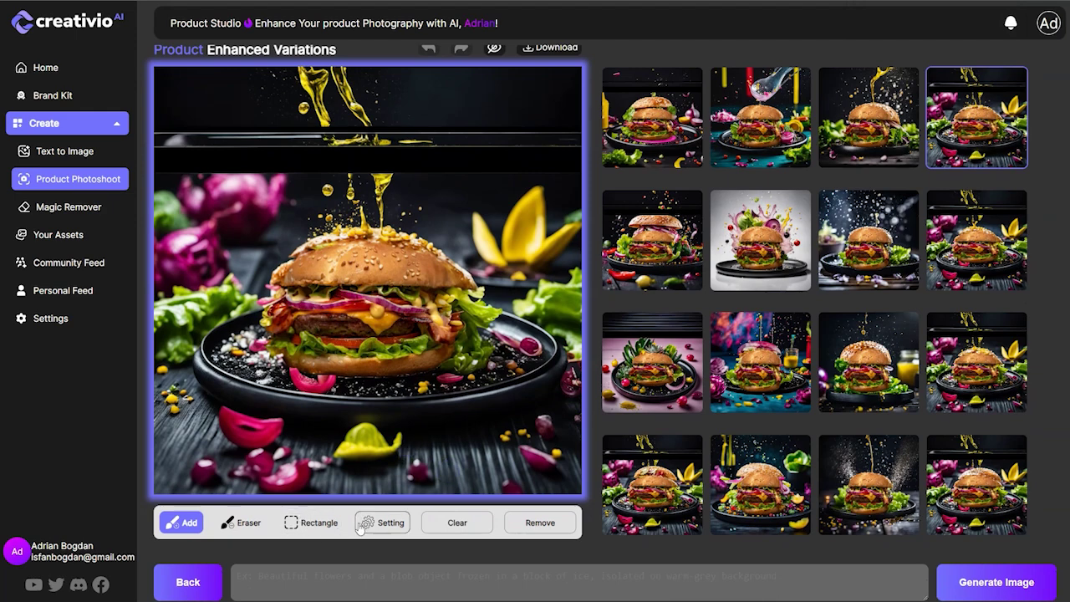
# Open the burger image with the light grey background in the Magic Remover tool.
pyautogui.click(66, 212)
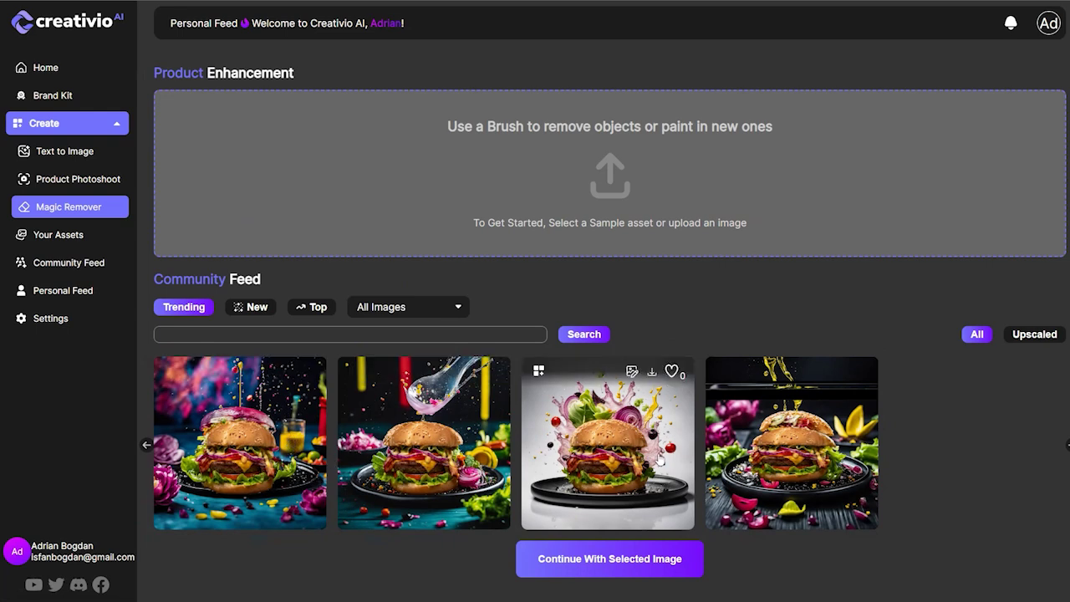
pyautogui.click(629, 444)
pyautogui.click(633, 560)
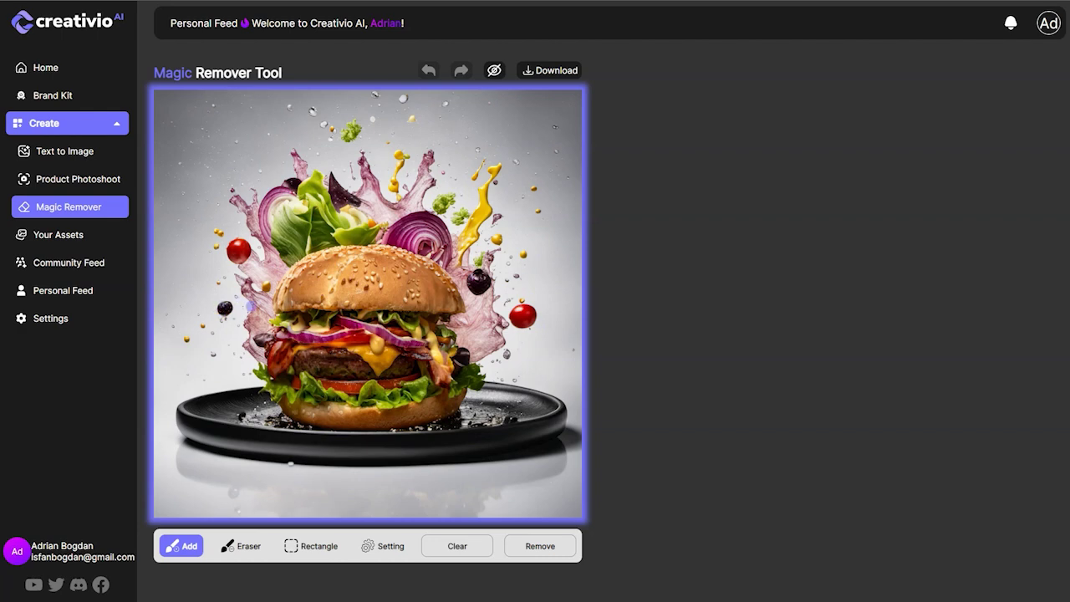
# Mask and remove the two red tomatoes and the small dark berry floating beside the burger, and compare the result with the original.
pyautogui.click(523, 317)
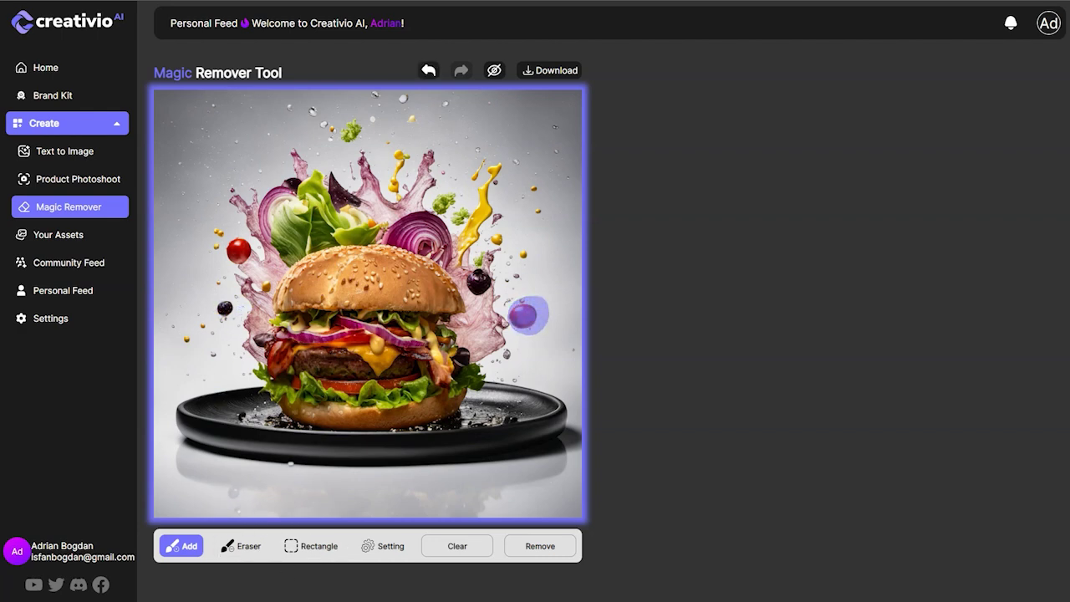
pyautogui.click(239, 251)
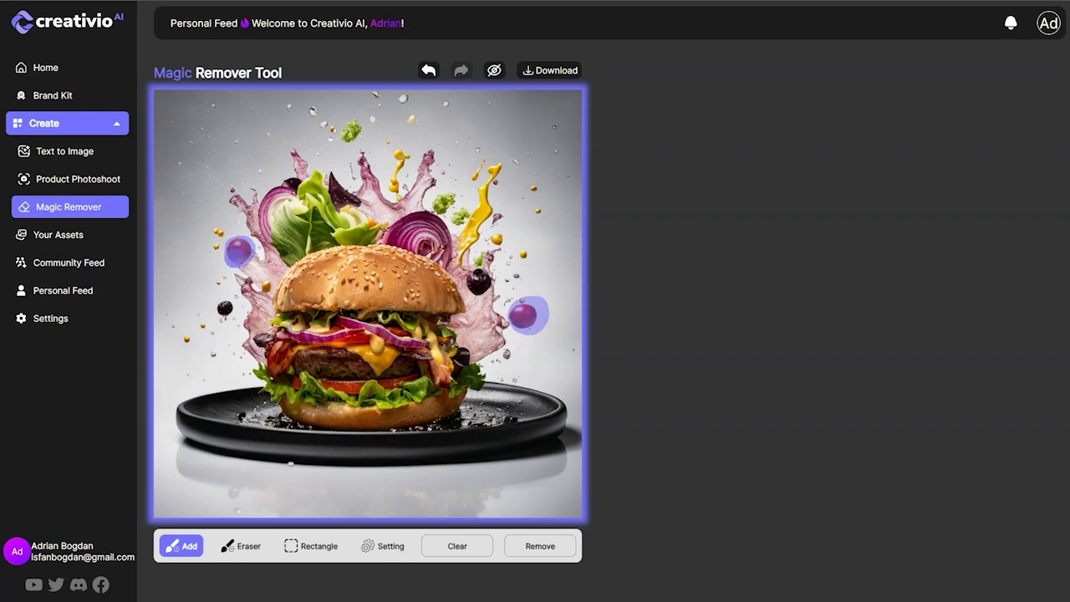
pyautogui.click(224, 308)
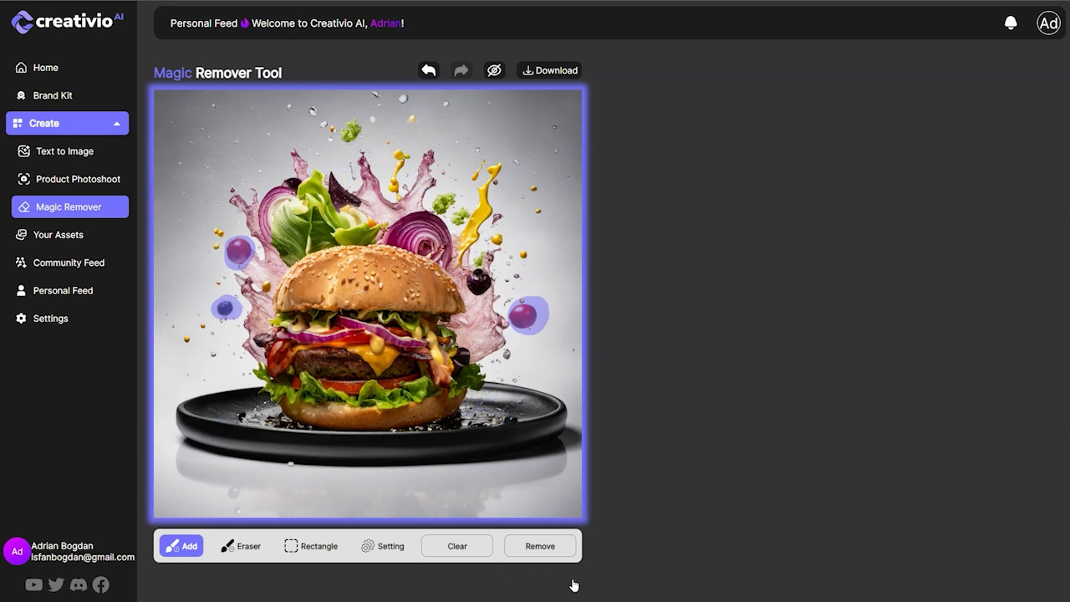
pyautogui.click(535, 551)
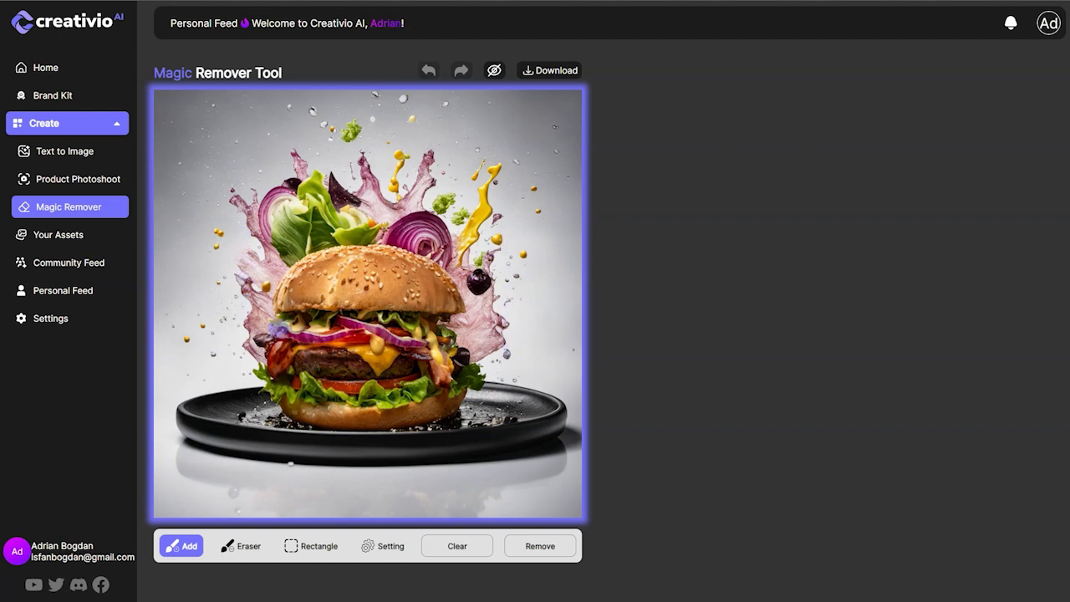
pyautogui.click(495, 72)
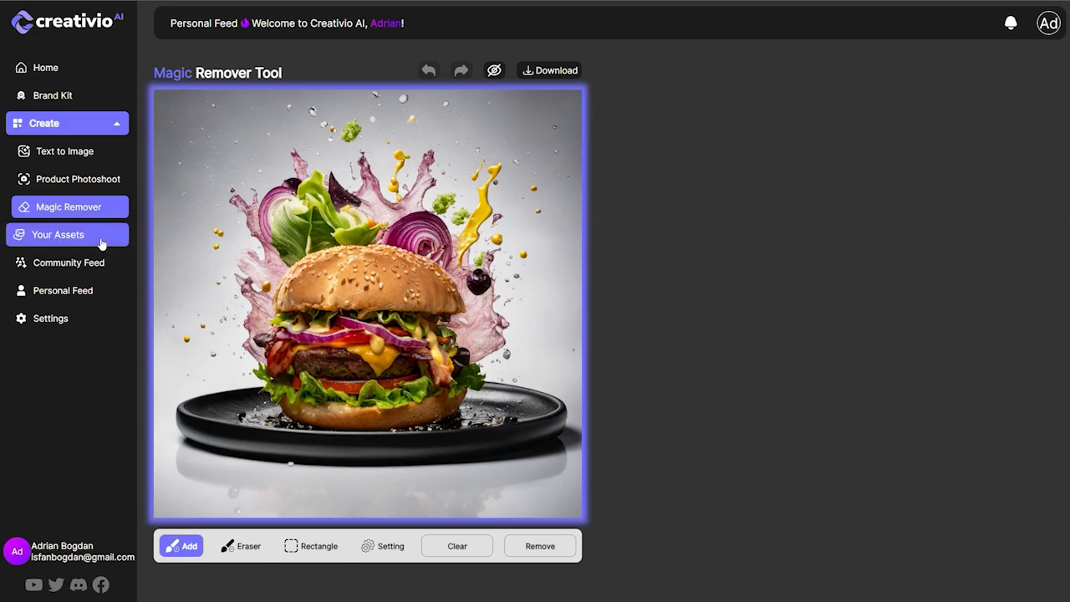
# Open the saved image assets, load more of them and browse through the product images.
pyautogui.click(63, 240)
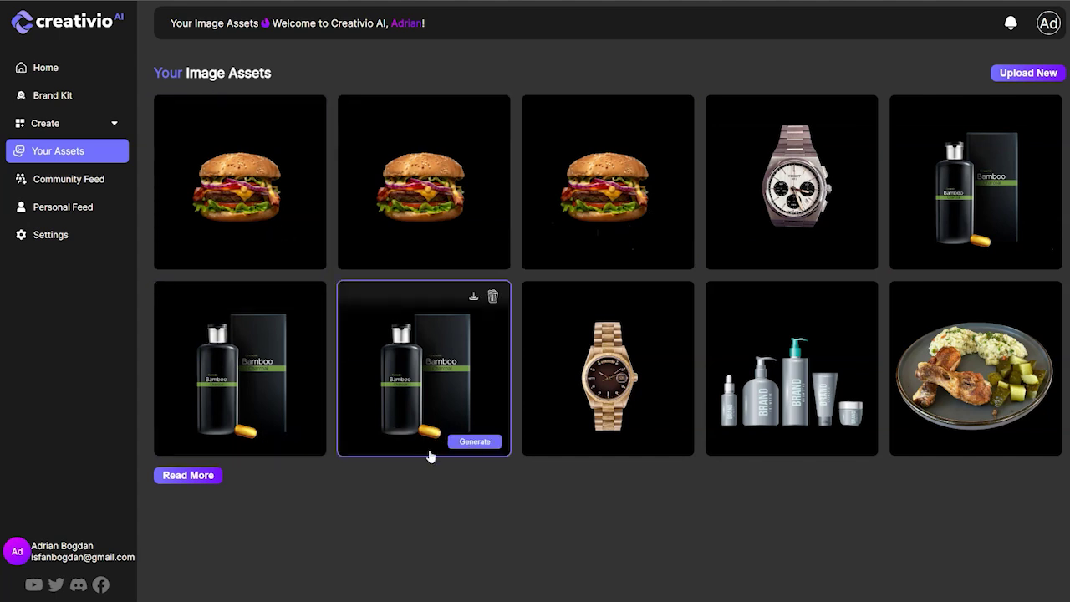
pyautogui.click(188, 474)
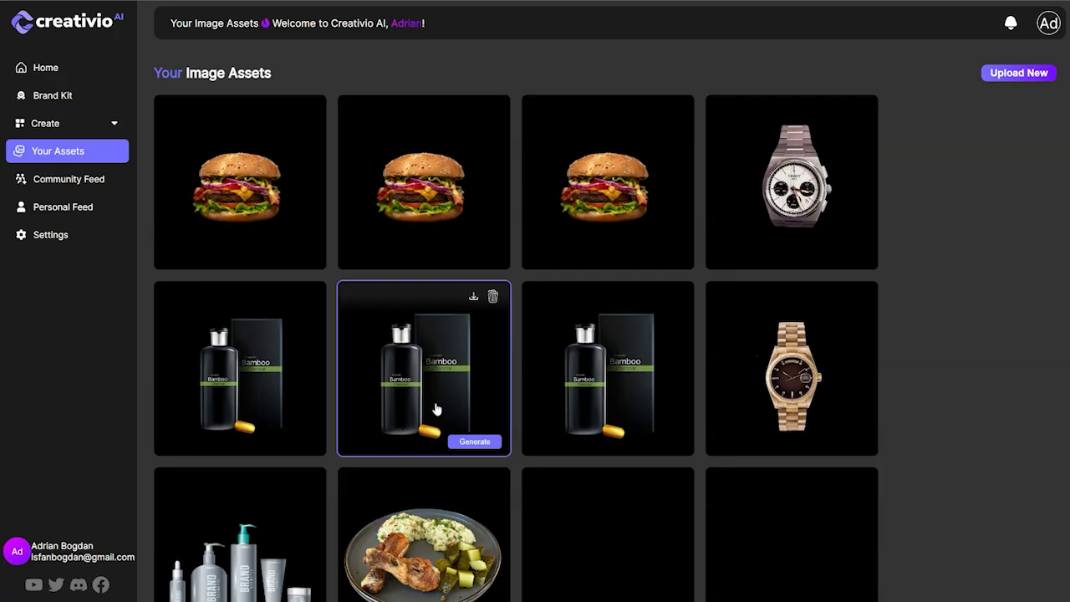
pyautogui.scroll(-2, 434, 359)
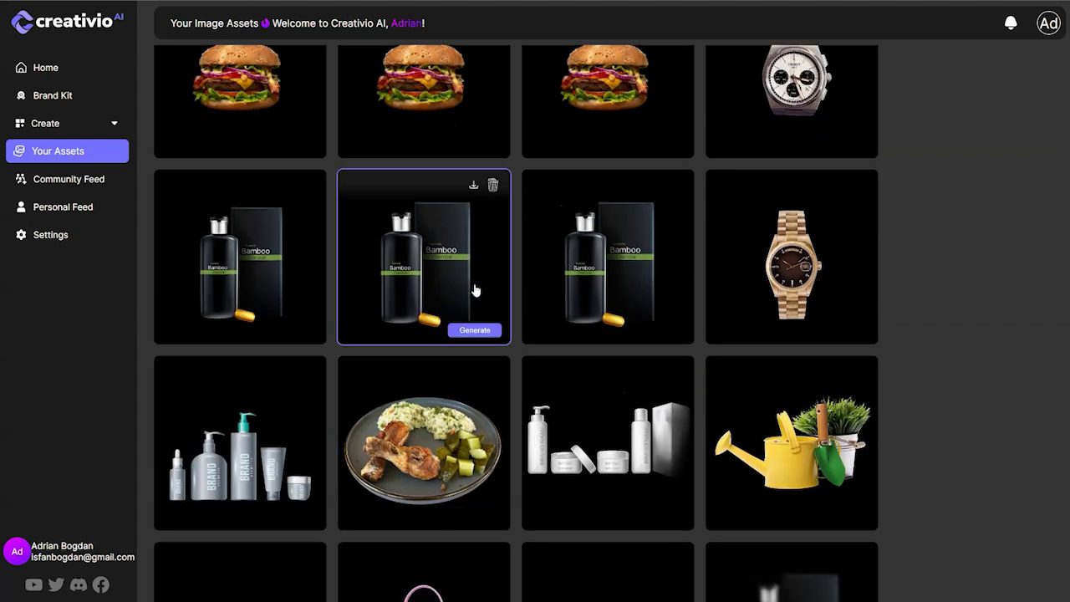
pyautogui.scroll(-5, 468, 318)
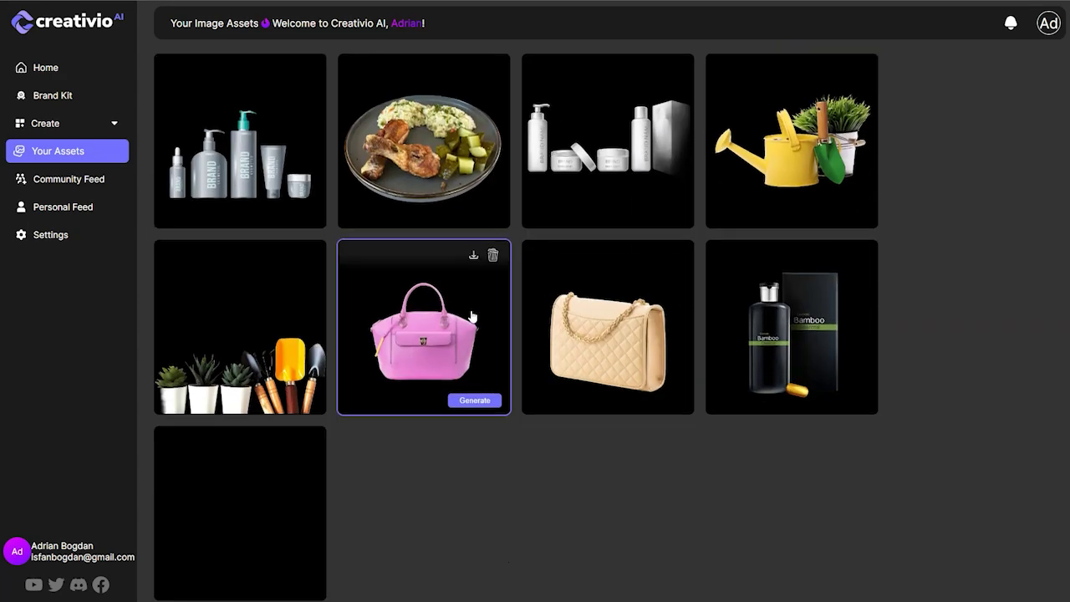
# Start a product photoshoot from a saved Bamboo bottle-and-box image, then scale the product down slightly and centre it on the canvas.
pyautogui.scroll(6, 480, 311)
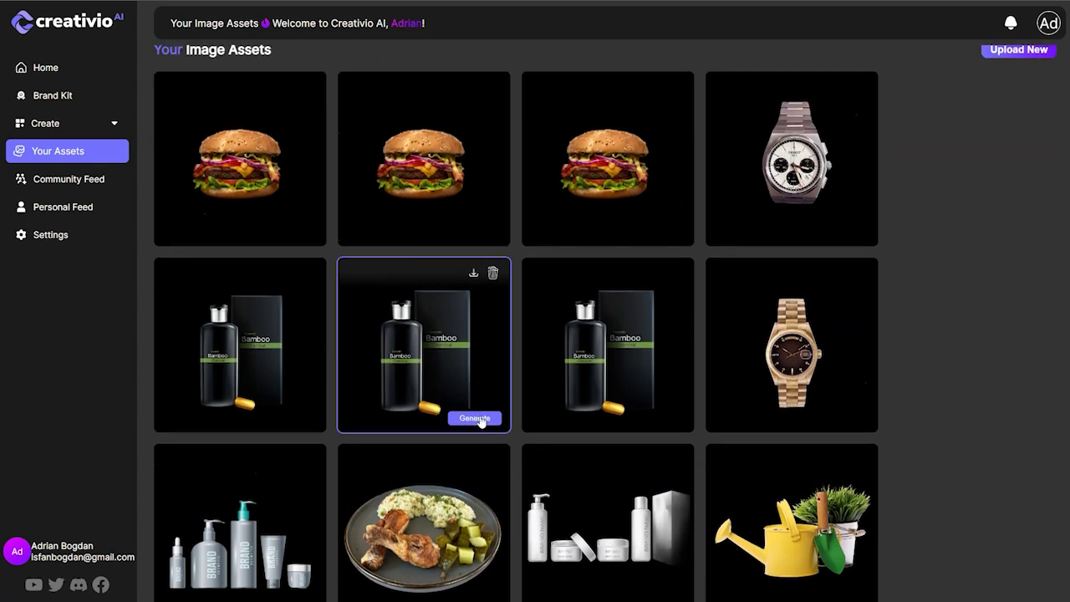
pyautogui.click(474, 418)
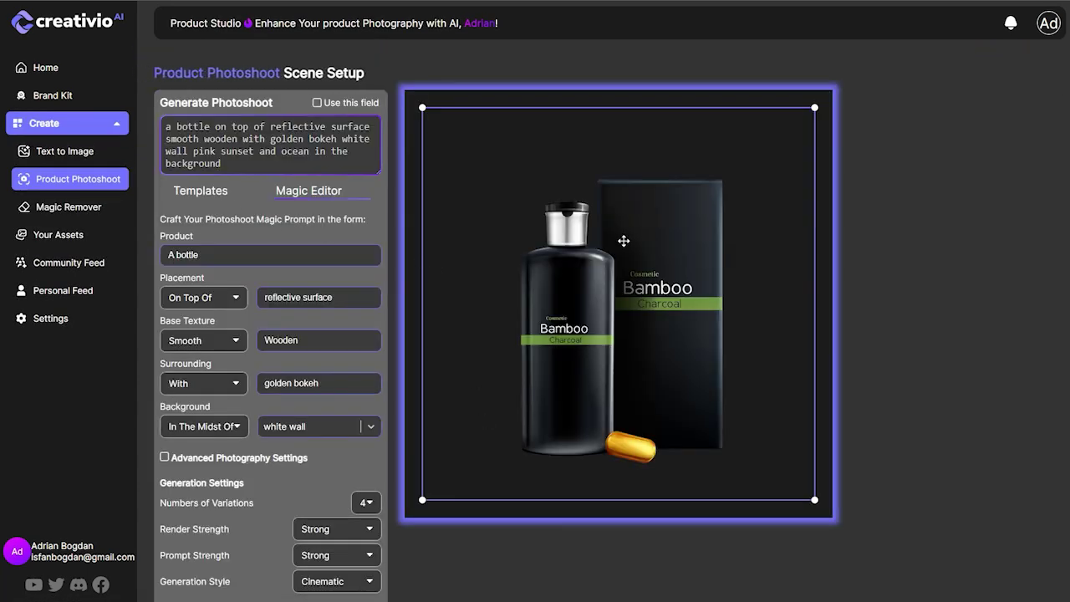
pyautogui.moveTo(424, 109); pyautogui.dragTo(412, 99)
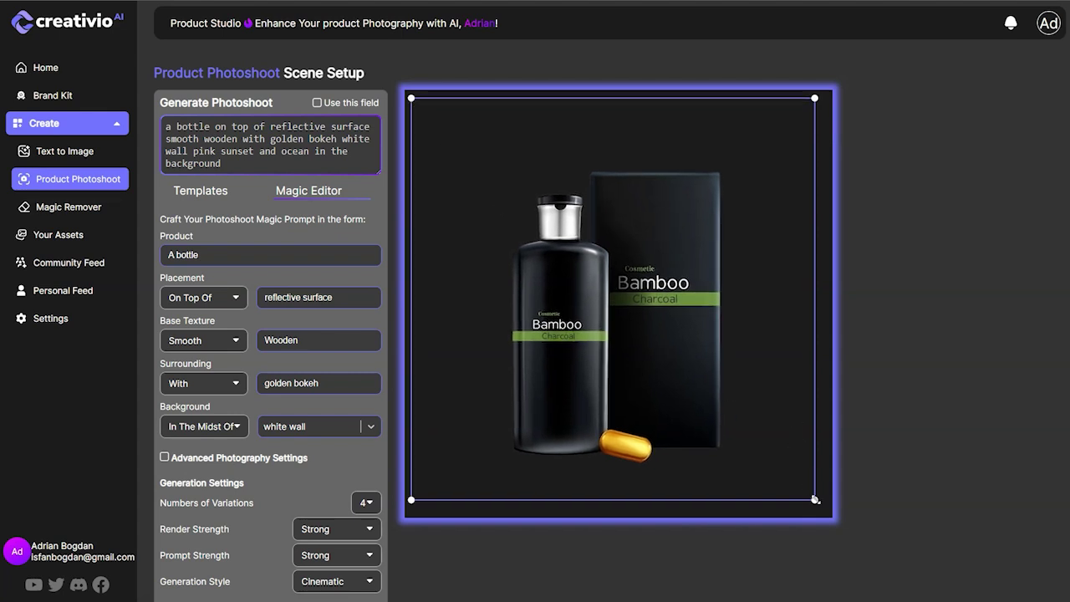
pyautogui.moveTo(812, 498); pyautogui.dragTo(748, 441)
pyautogui.moveTo(603, 320); pyautogui.dragTo(649, 367)
pyautogui.scroll(-1, 502, 467)
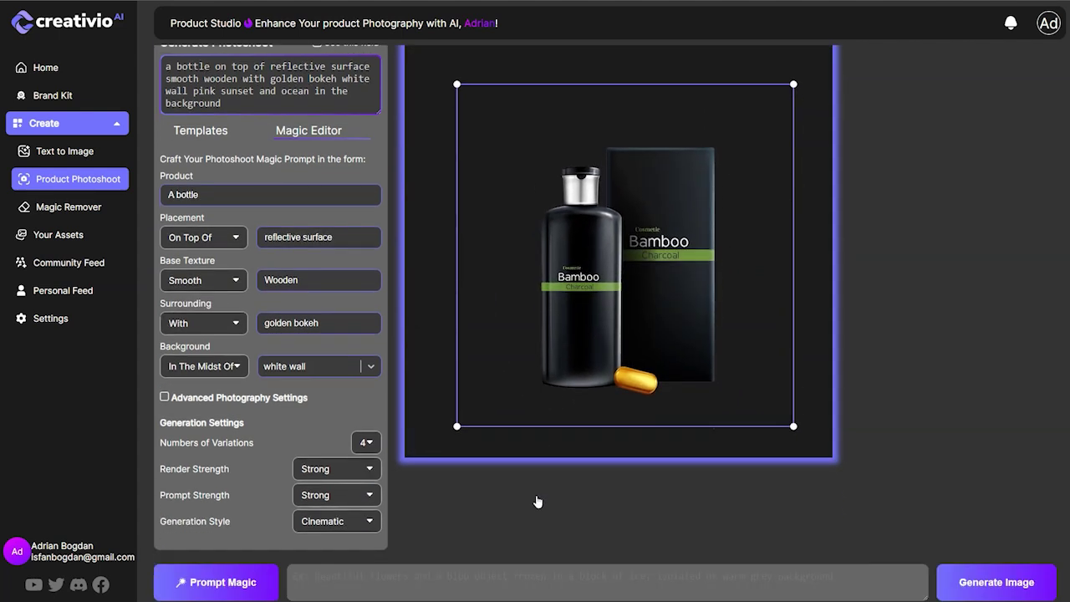
# Set the product description in the photoshoot prompt form to "skincare product mockups".
pyautogui.scroll(1, 364, 391)
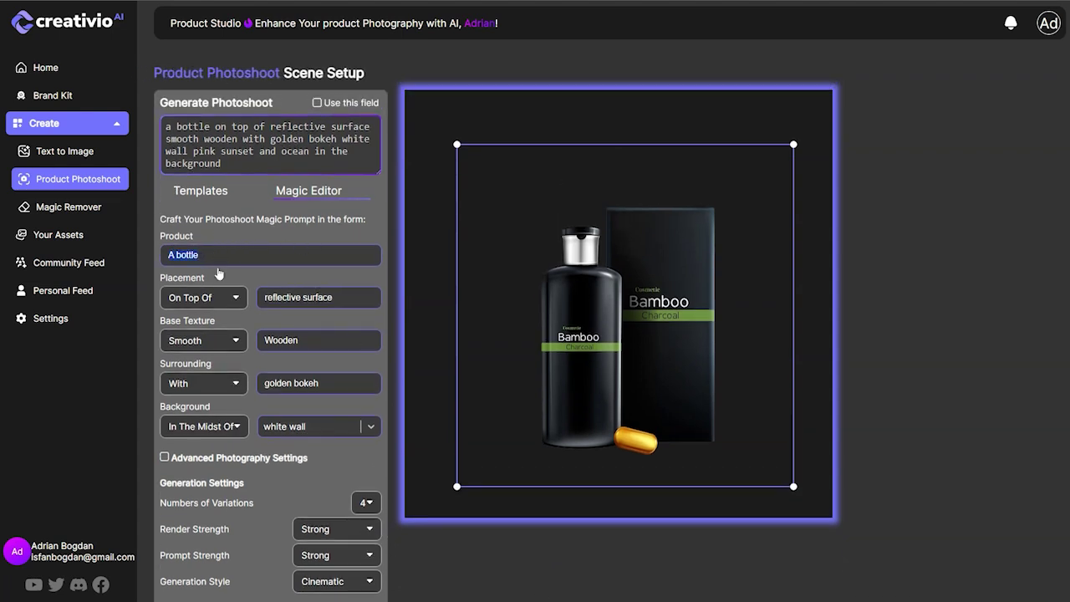
pyautogui.write('skincare')
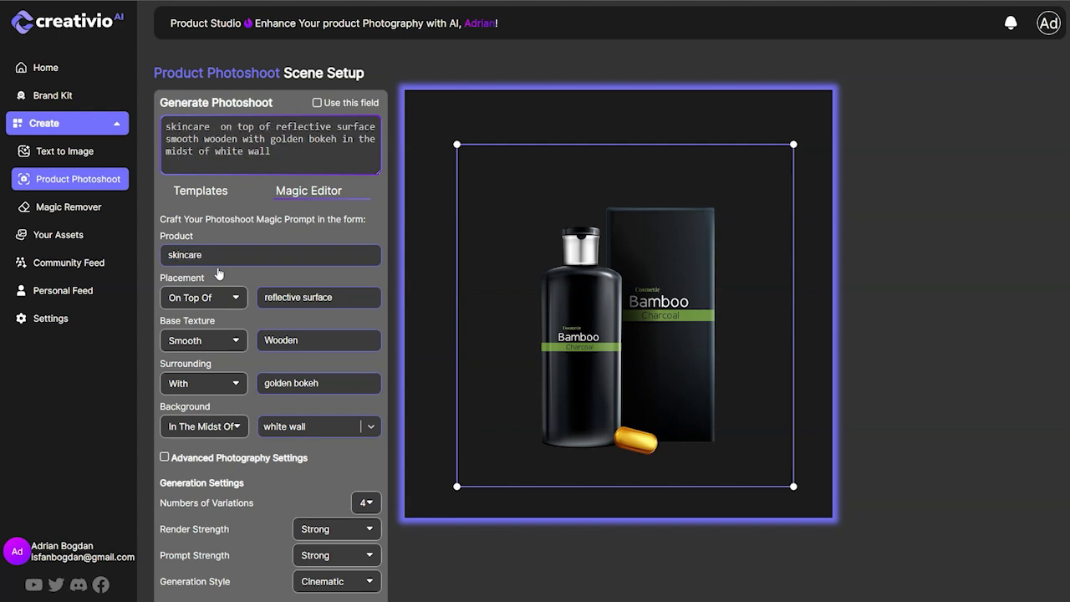
pyautogui.write(' product mockups')
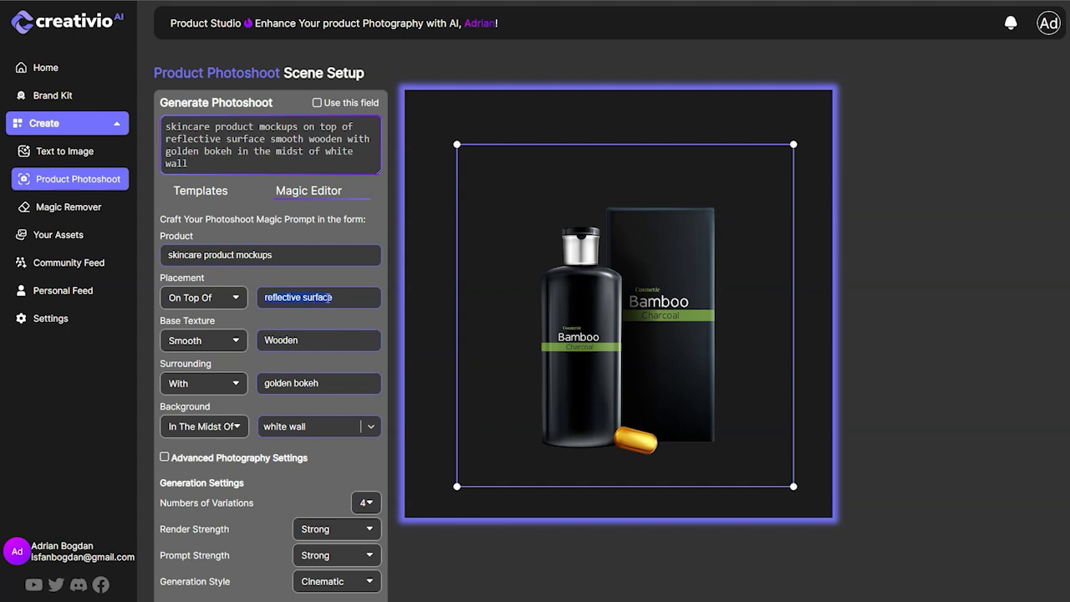
# Set the product placement to Resting On with "bamboo plate" as the surface.
pyautogui.click(227, 304)
pyautogui.moveTo(241, 313); pyautogui.dragTo(234, 401)
pyautogui.scroll(5, 233, 402)
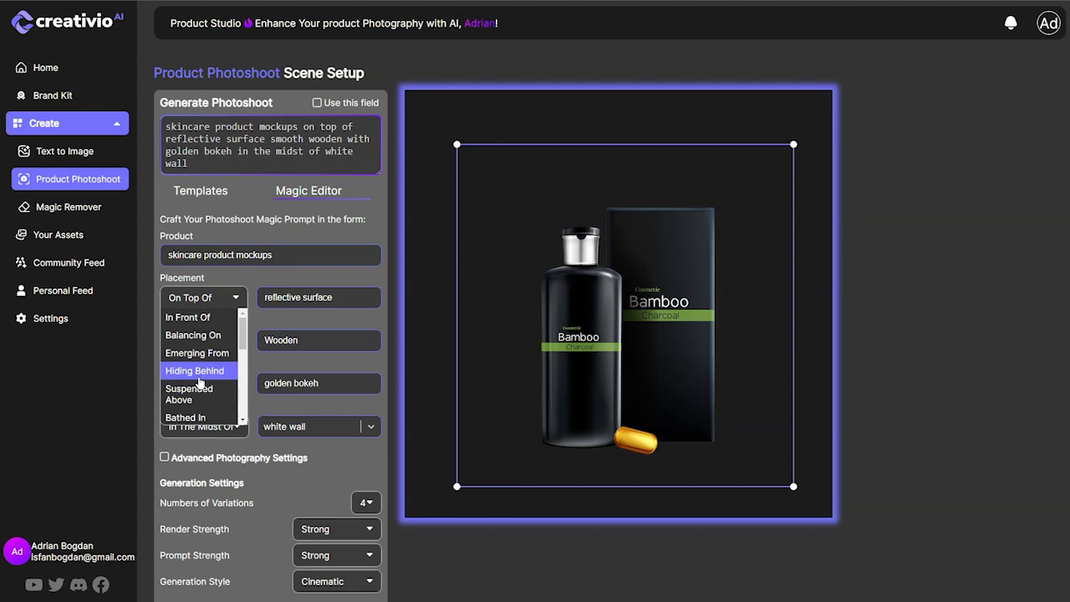
pyautogui.scroll(-2, 214, 337)
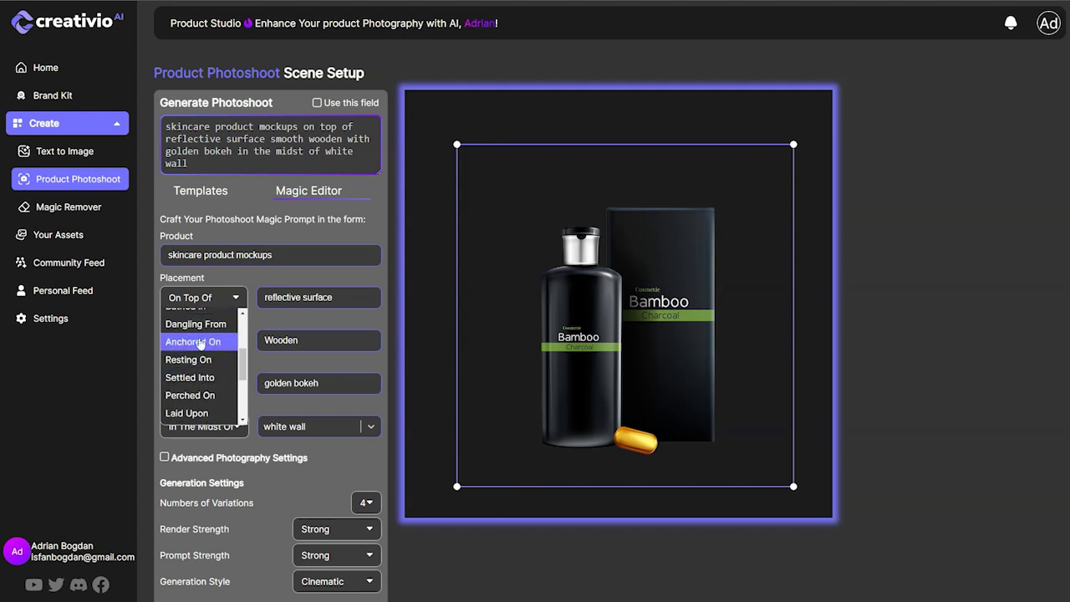
pyautogui.scroll(1, 201, 368)
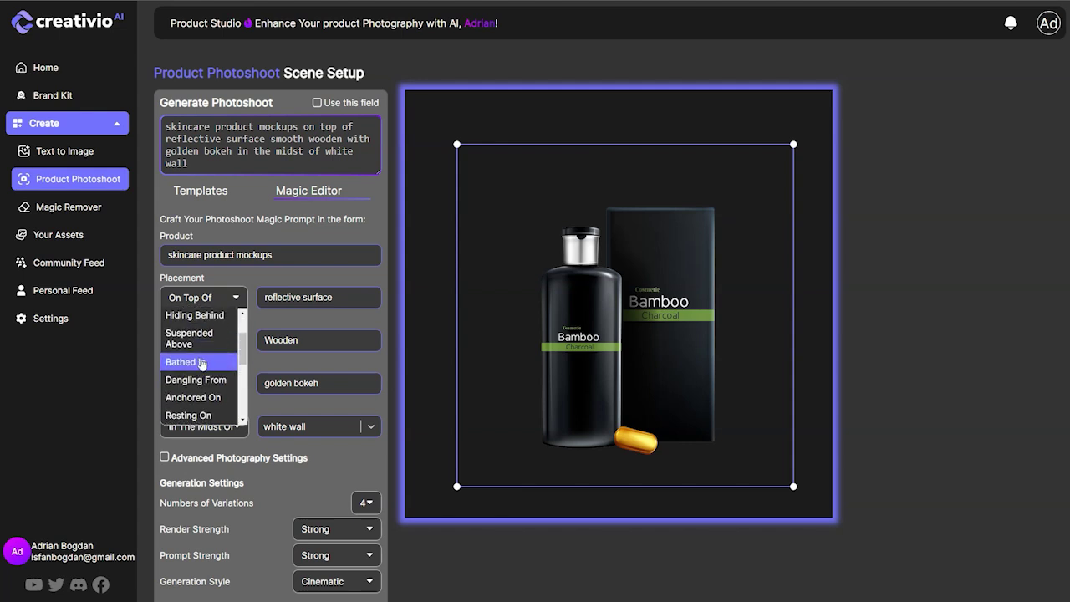
pyautogui.scroll(-2, 205, 411)
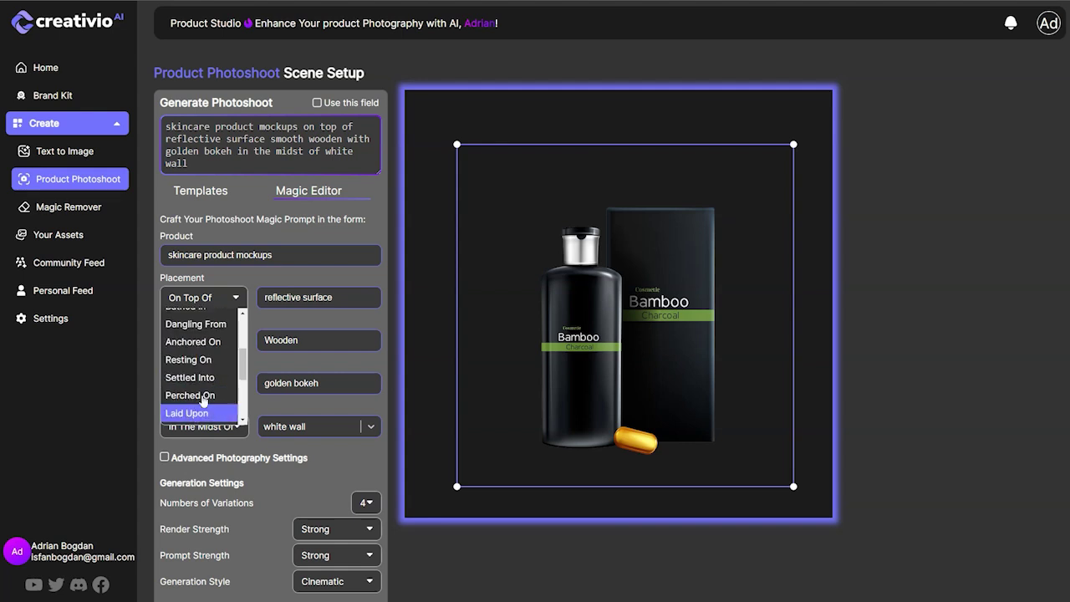
pyautogui.click(189, 359)
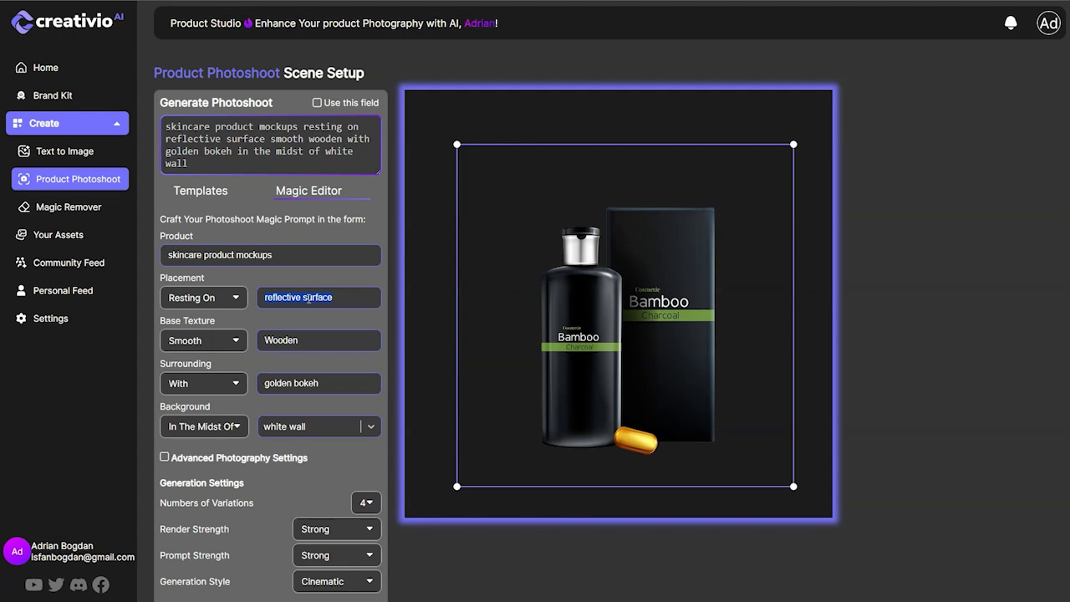
pyautogui.write('bamboo')
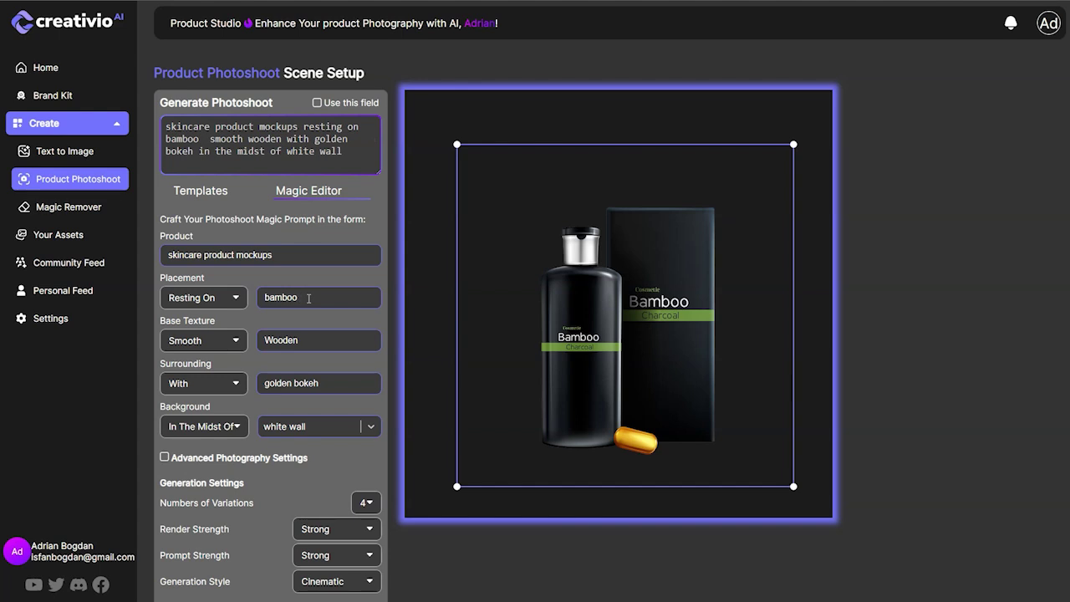
pyautogui.write(' plate')
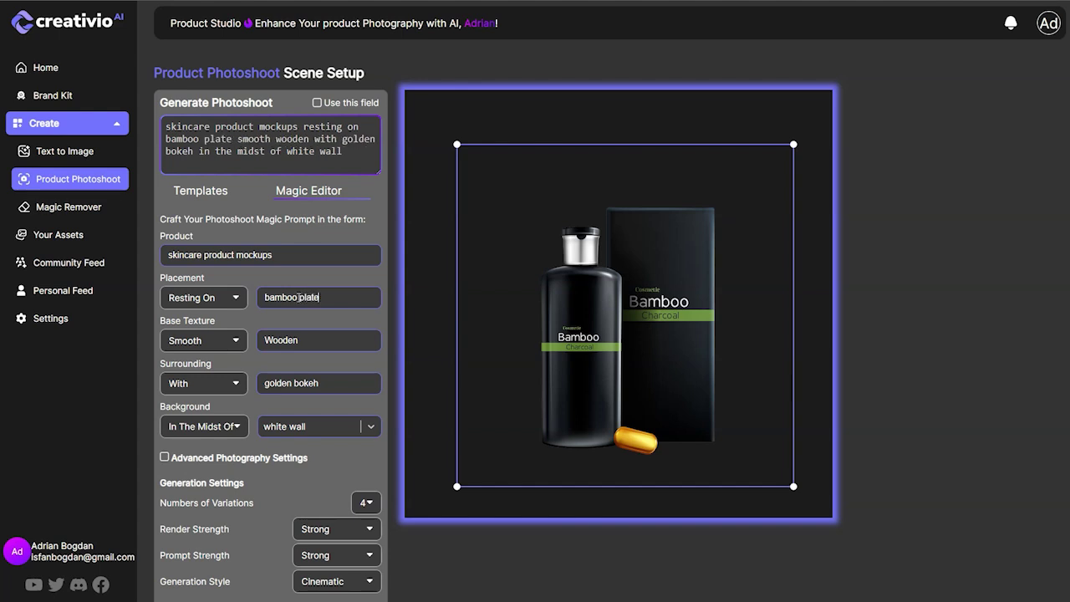
# Set the base texture to Wooden and clear its accompanying text.
pyautogui.click(223, 344)
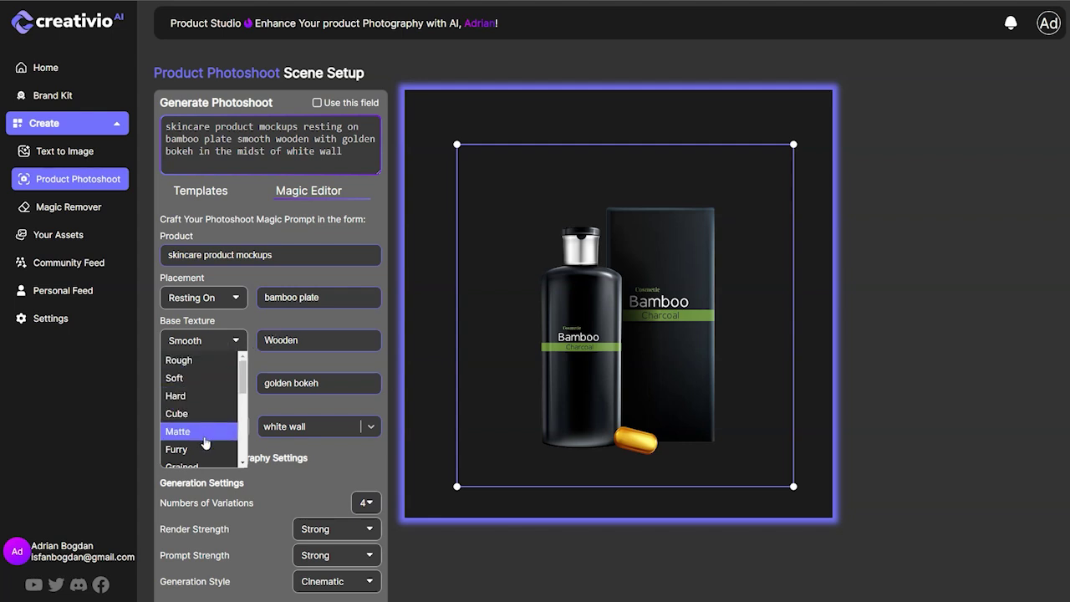
pyautogui.scroll(-1, 205, 447)
pyautogui.scroll(-1, 209, 446)
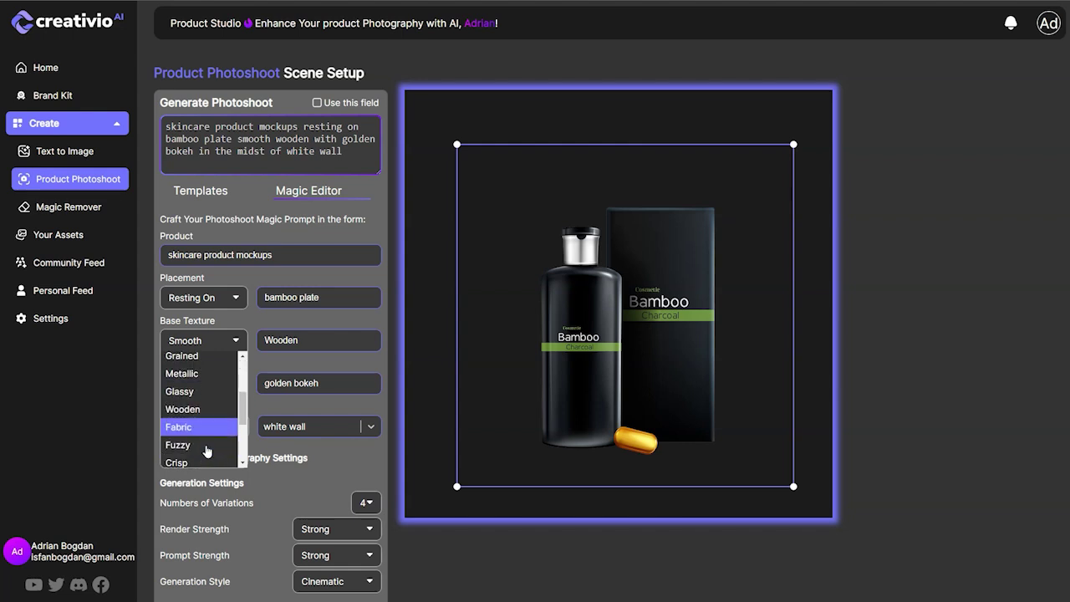
pyautogui.click(207, 410)
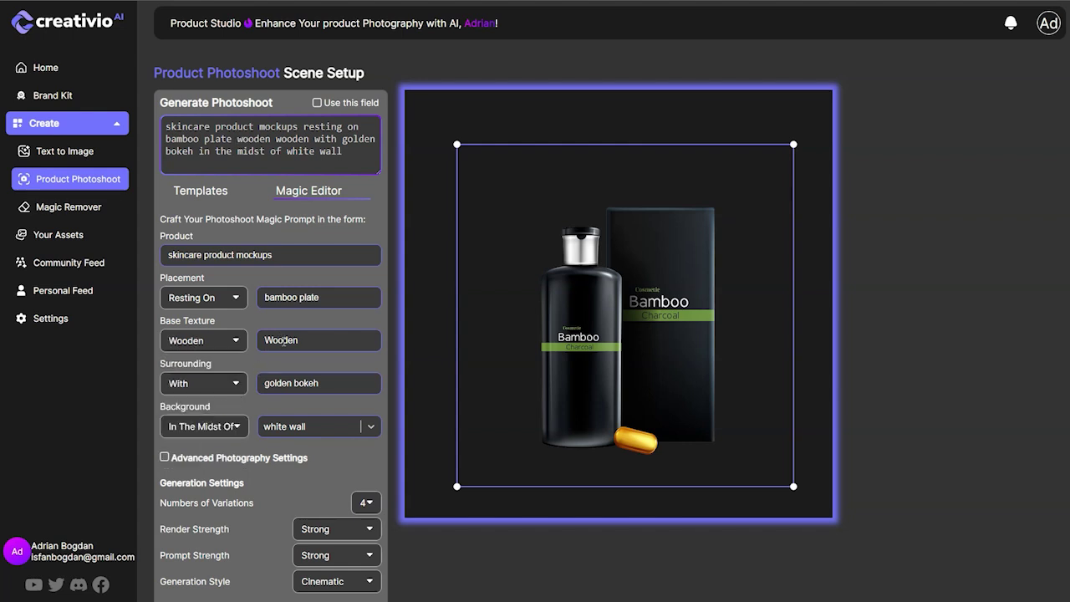
pyautogui.press('BackSpace')
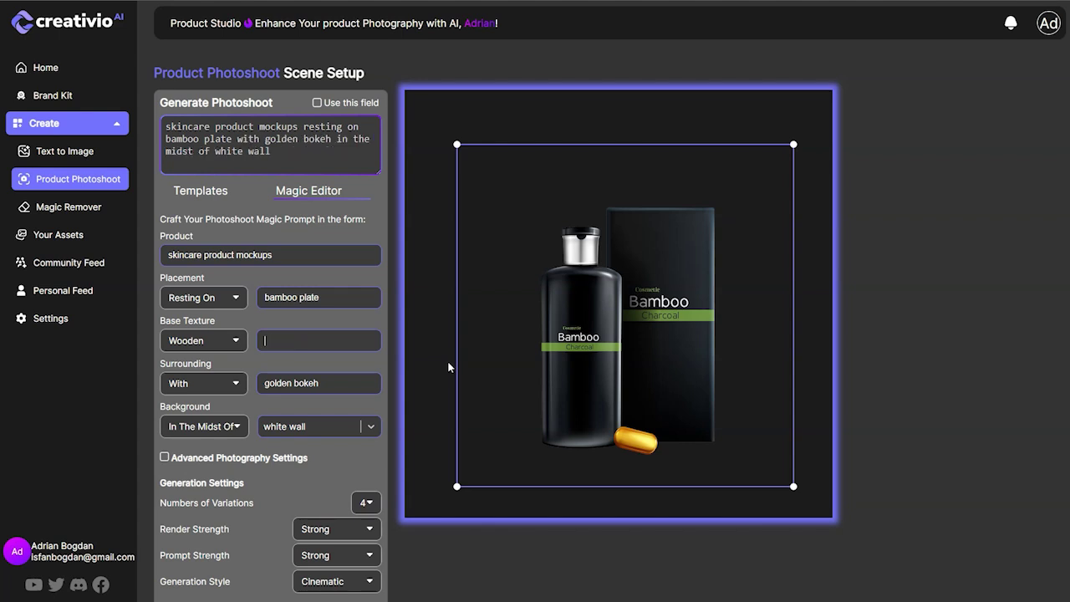
# Set the surrounding to "bamboo sticks" and the background relation to Against.
pyautogui.click(223, 390)
pyautogui.click(294, 383)
pyautogui.write('bamboo sticks')
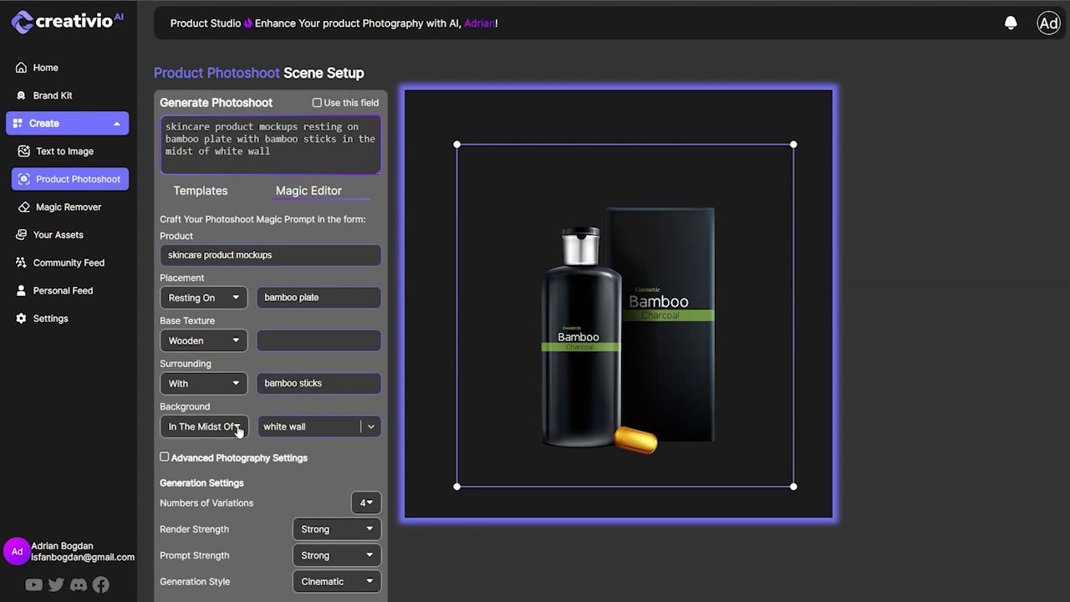
pyautogui.click(238, 429)
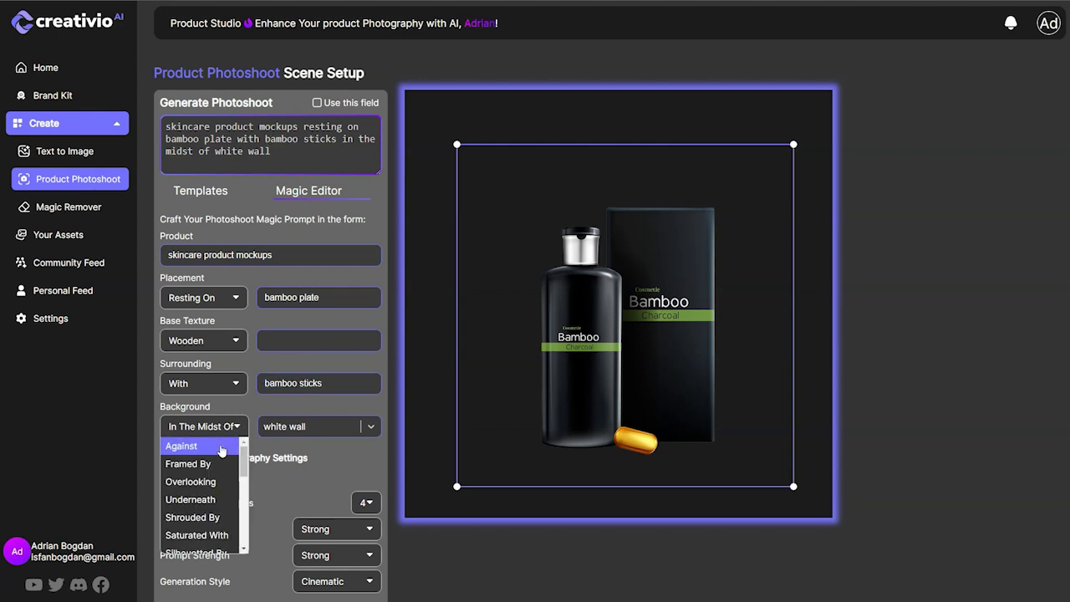
pyautogui.click(217, 449)
# Look through the preset backgrounds and choose forest.
pyautogui.click(303, 426)
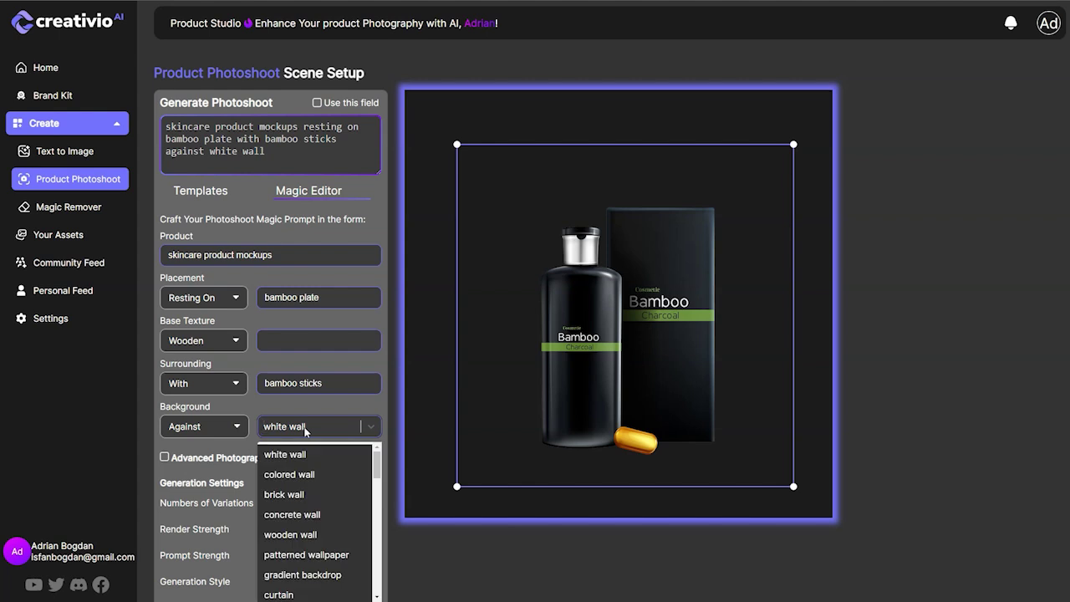
pyautogui.scroll(-3, 327, 524)
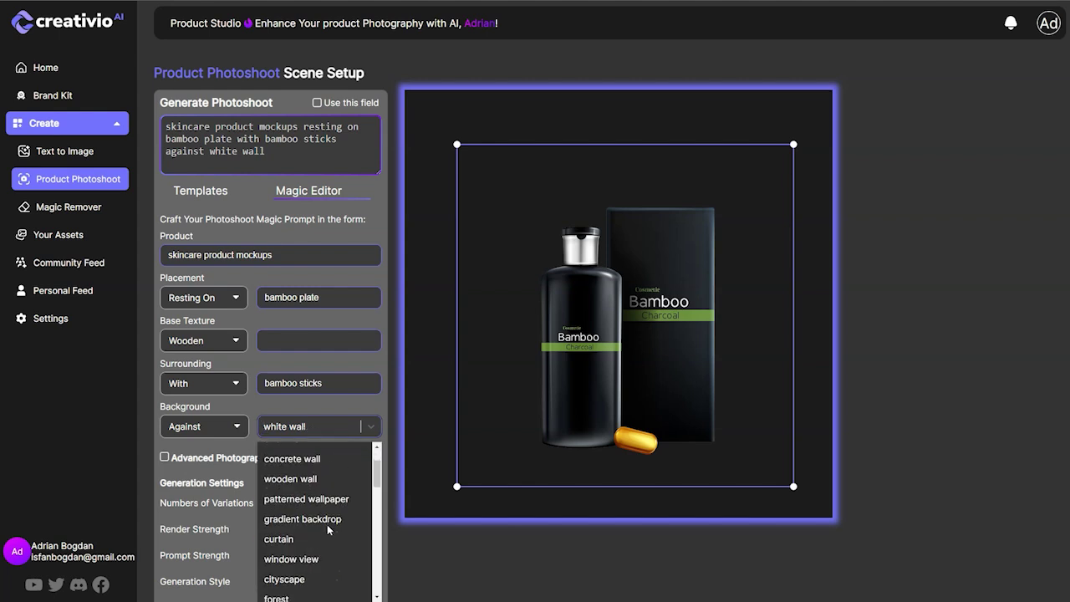
pyautogui.scroll(-1, 327, 524)
pyautogui.scroll(-1, 327, 530)
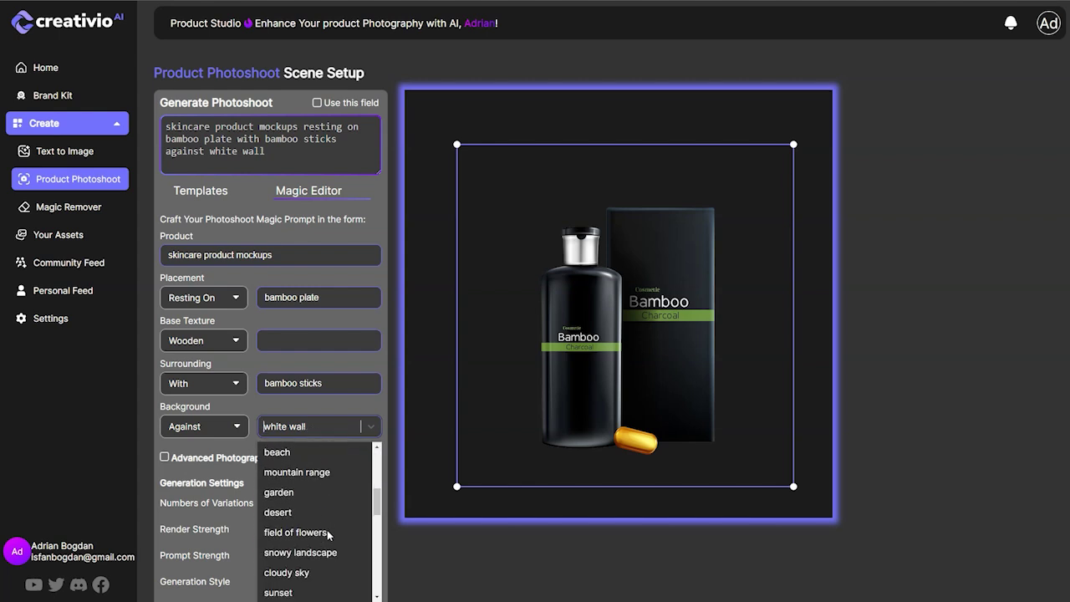
pyautogui.scroll(-3, 327, 562)
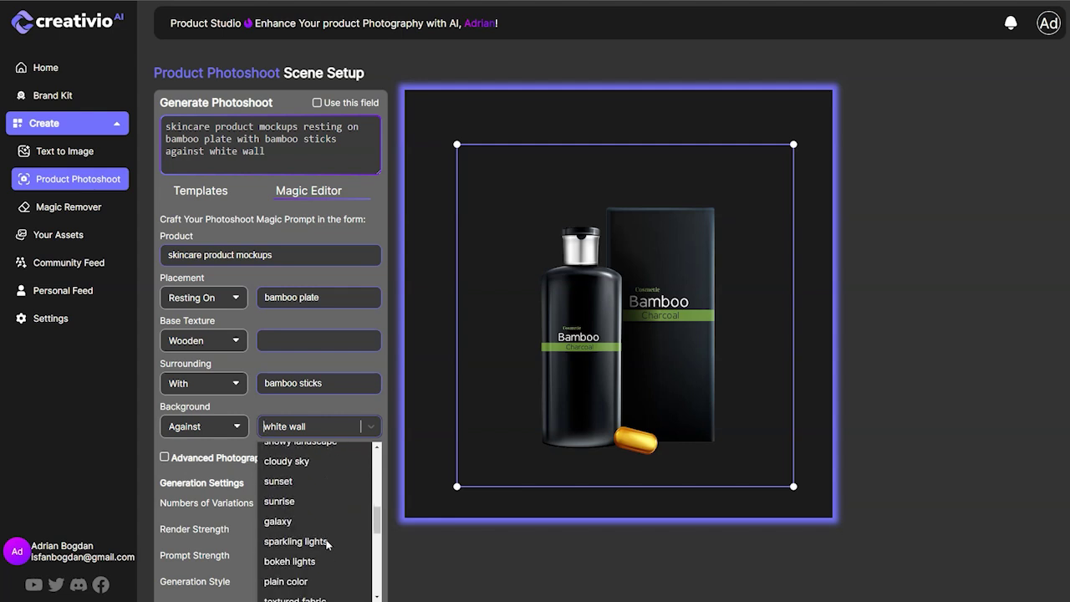
pyautogui.scroll(-1, 328, 545)
pyautogui.scroll(-3, 316, 561)
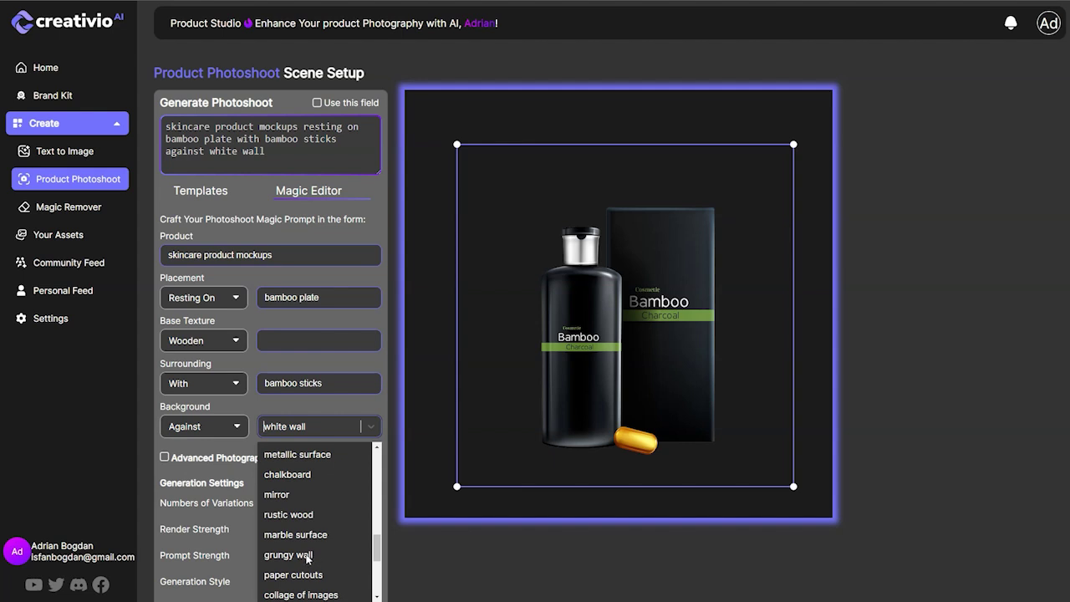
pyautogui.scroll(-3, 315, 557)
pyautogui.scroll(-3, 324, 552)
pyautogui.scroll(4, 321, 548)
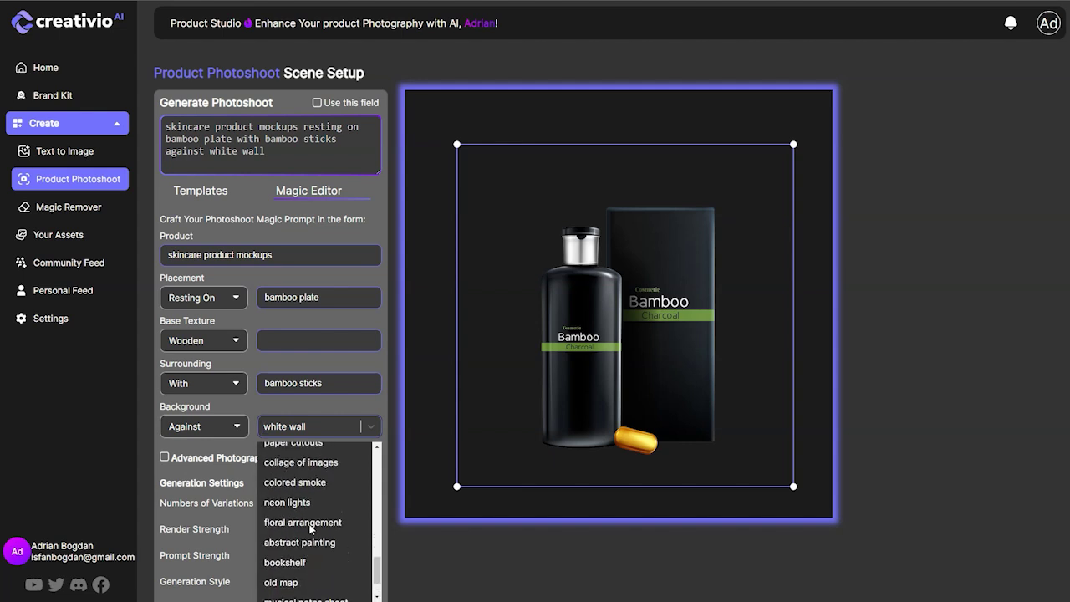
pyautogui.scroll(3, 309, 530)
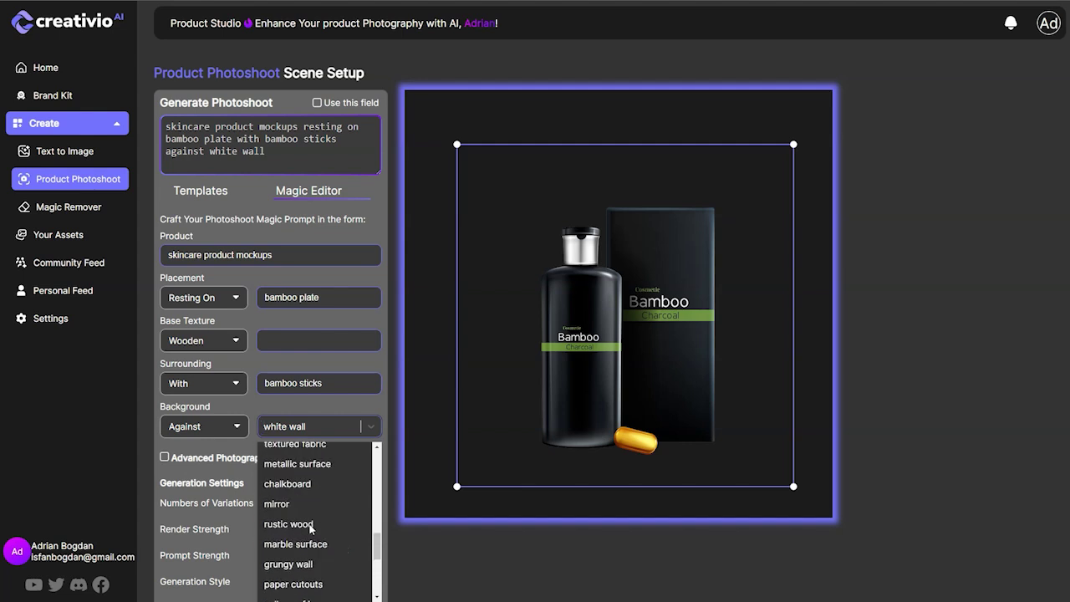
pyautogui.scroll(1, 309, 528)
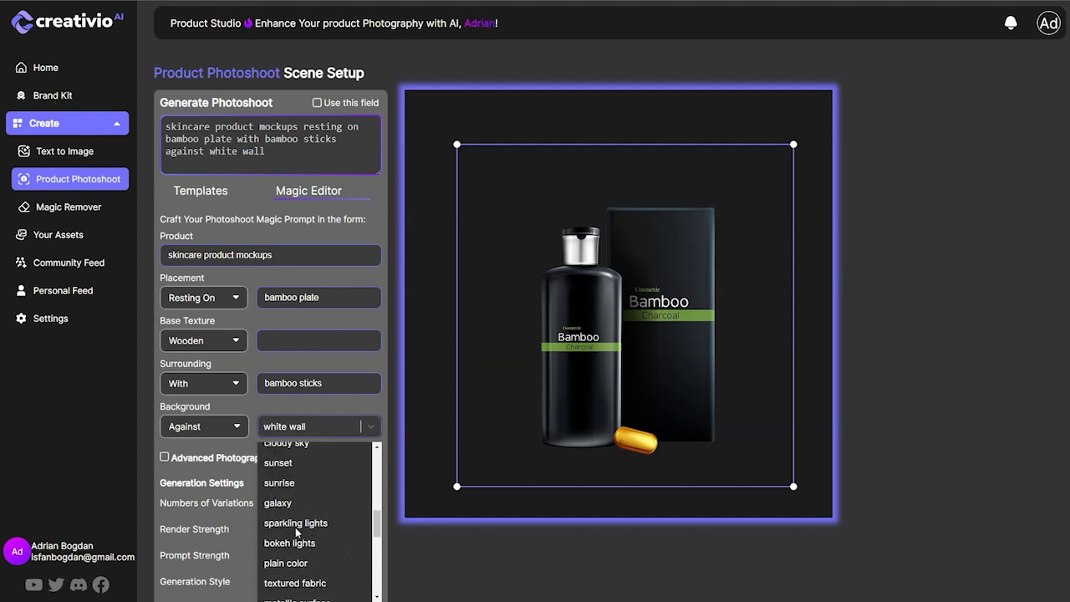
pyautogui.scroll(-2, 297, 531)
pyautogui.write('fore')
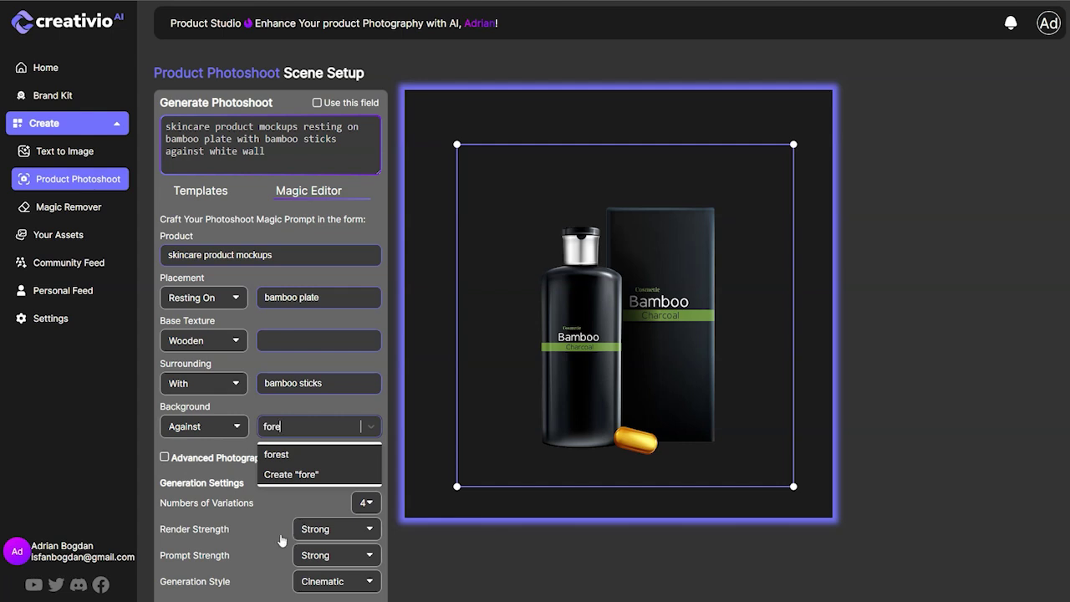
pyautogui.click(289, 459)
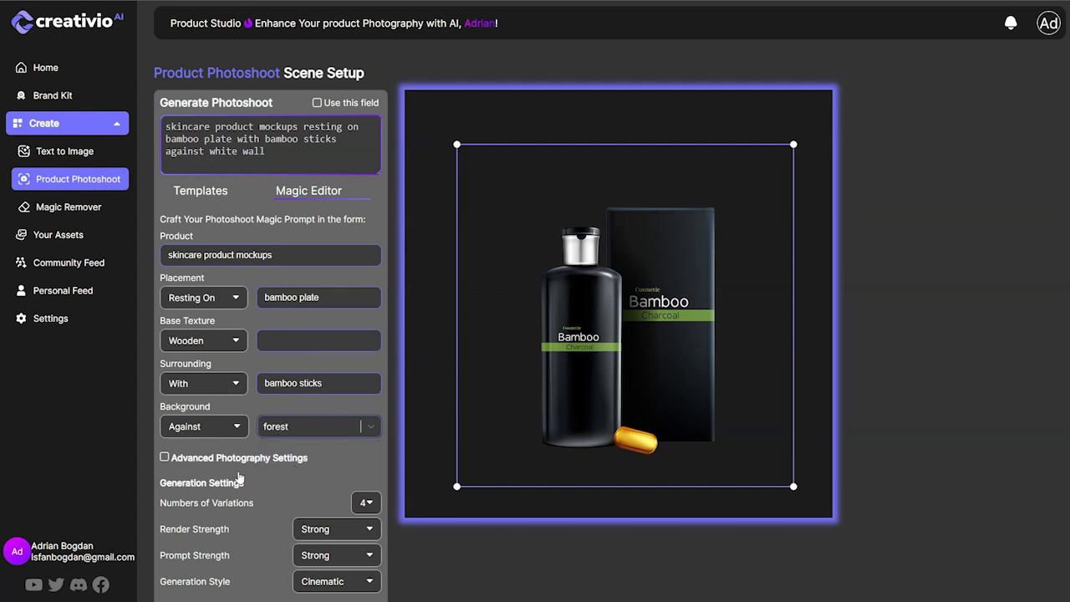
# Create a custom background entry named "triopical forest" and use it as the scene background.
pyautogui.click(270, 432)
pyautogui.write('triop')
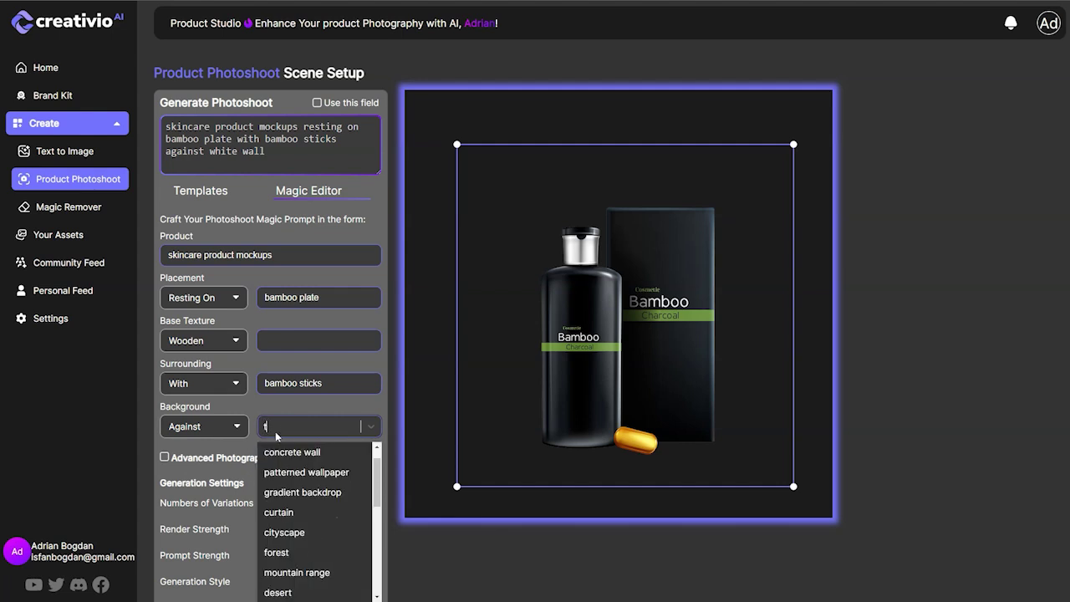
pyautogui.write('l')
pyautogui.press('BackSpace')
pyautogui.write('ical forest')
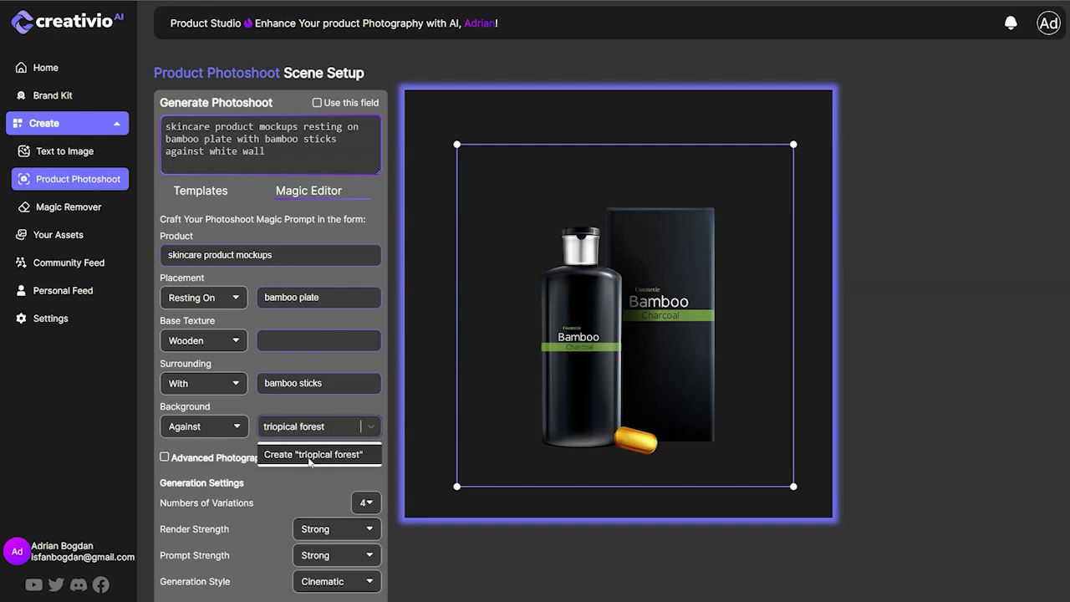
pyautogui.click(306, 456)
# Enable the advanced photography settings and set the lighting to Ambient Light with the text "tropical sunset".
pyautogui.click(165, 458)
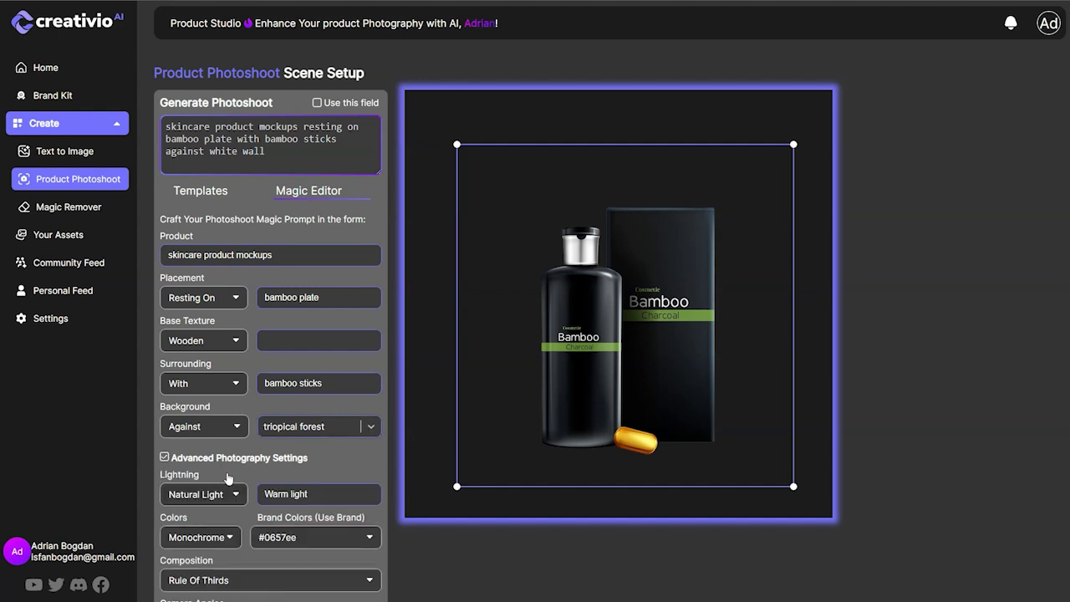
pyautogui.scroll(-2, 255, 452)
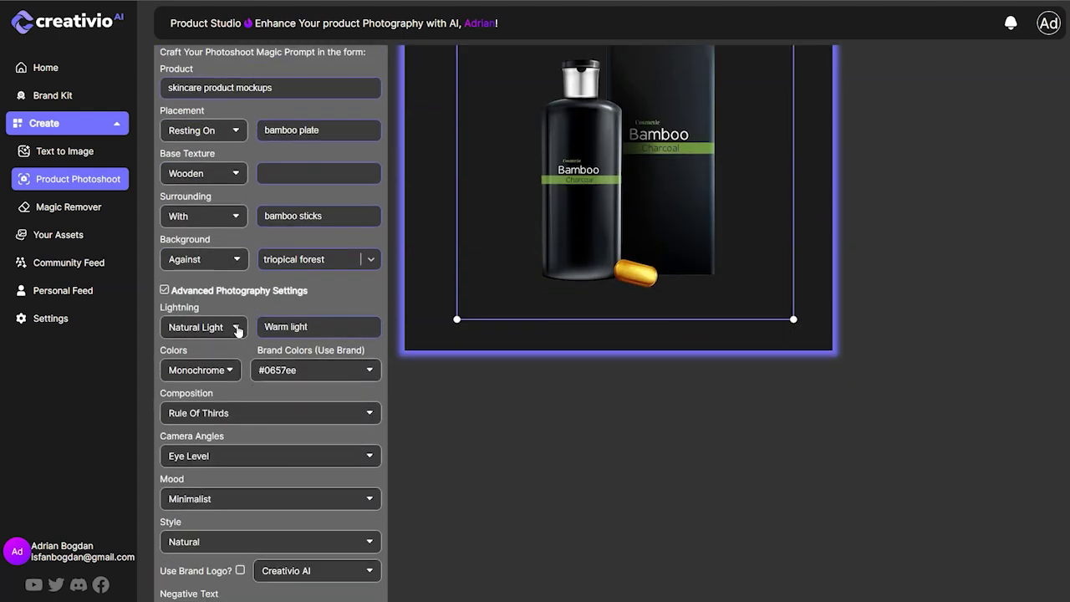
pyautogui.click(237, 330)
pyautogui.moveTo(244, 373); pyautogui.dragTo(244, 393)
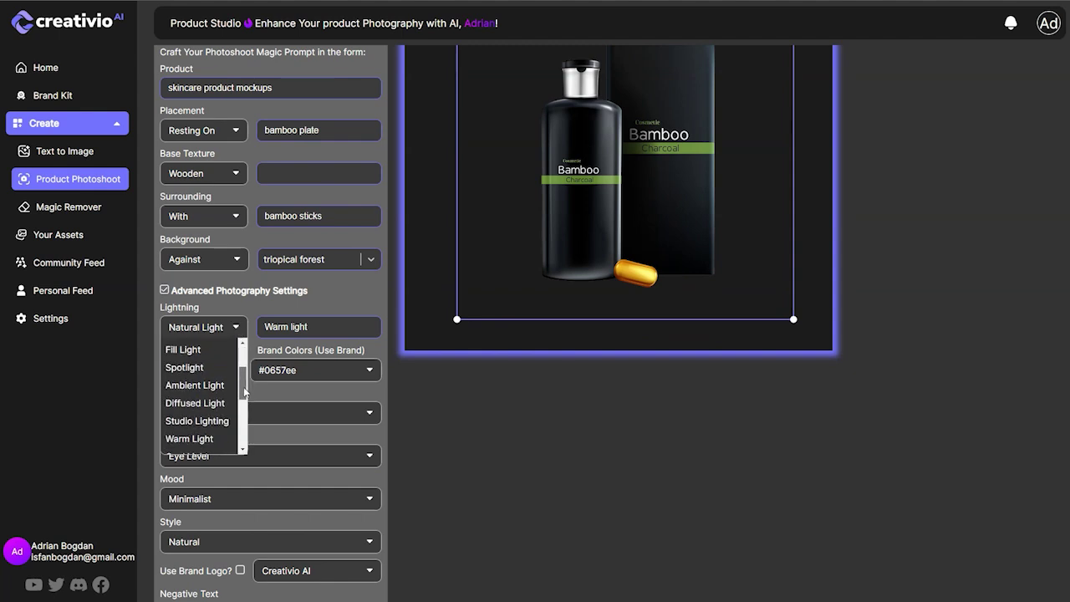
pyautogui.scroll(-1, 218, 436)
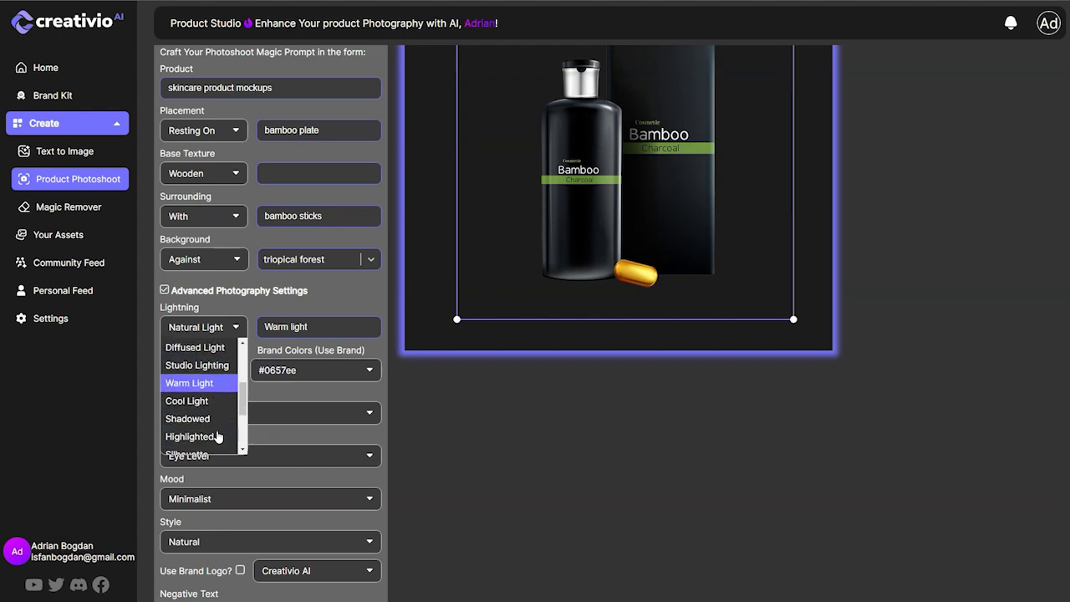
pyautogui.scroll(-1, 213, 436)
pyautogui.scroll(3, 207, 426)
pyautogui.scroll(1, 207, 422)
pyautogui.scroll(-2, 207, 417)
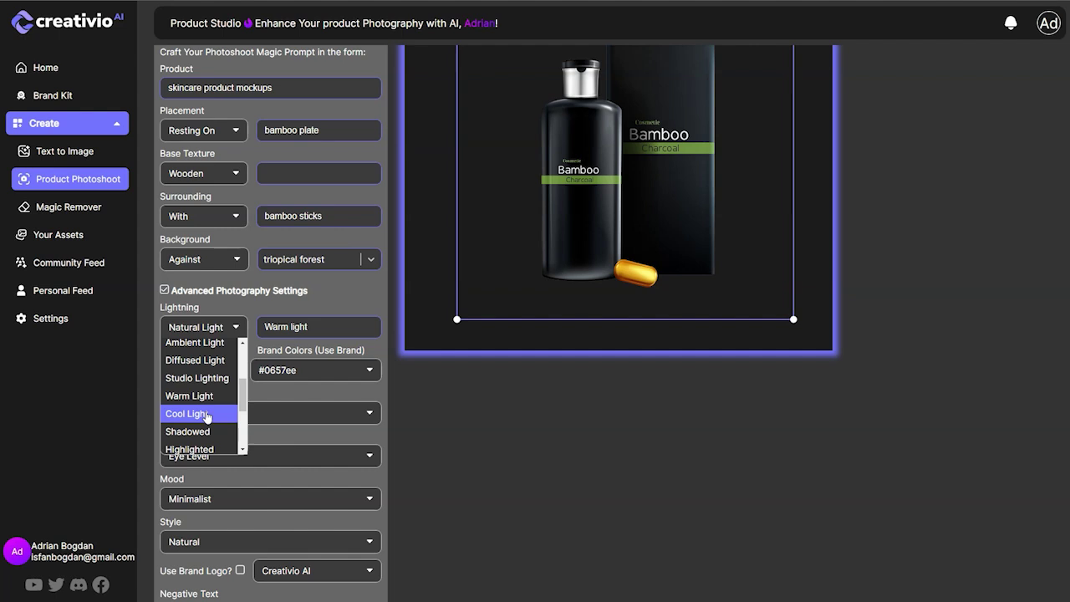
pyautogui.scroll(-4, 207, 414)
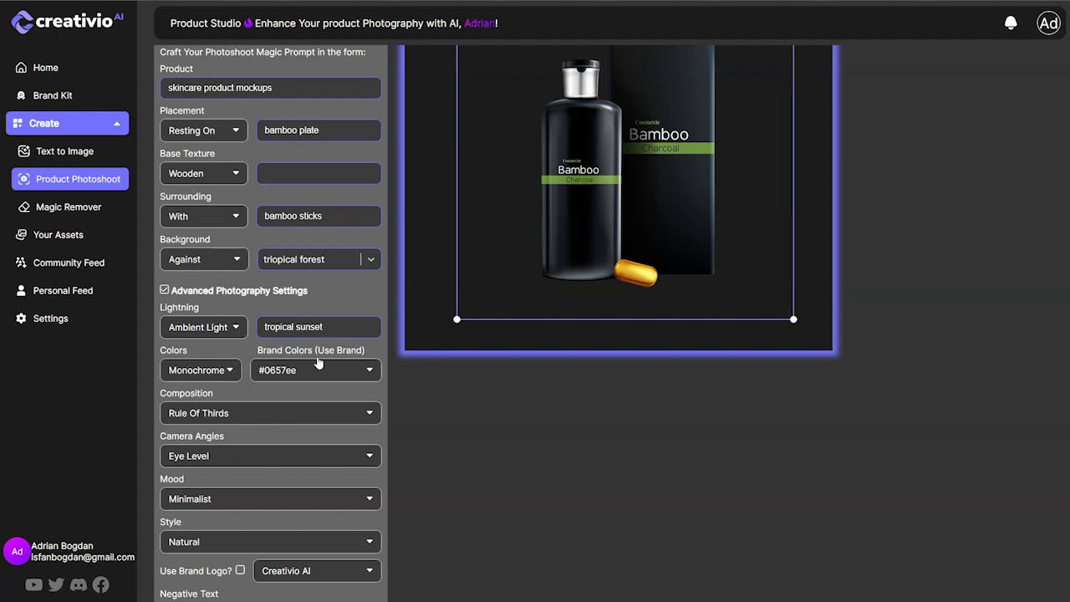
# Set the color scheme to Primary.
pyautogui.click(234, 375)
pyautogui.scroll(-1, 213, 456)
pyautogui.scroll(-2, 213, 459)
pyautogui.scroll(-2, 212, 432)
pyautogui.click(190, 370)
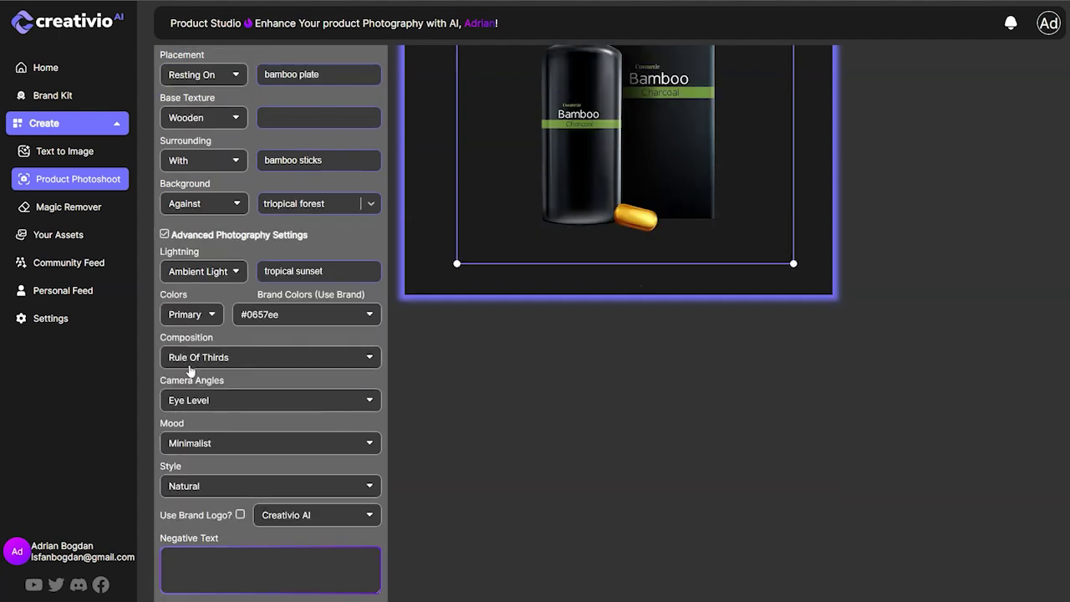
# Set the color scheme to Neutral and the composition to Depth Of Field.
pyautogui.click(209, 325)
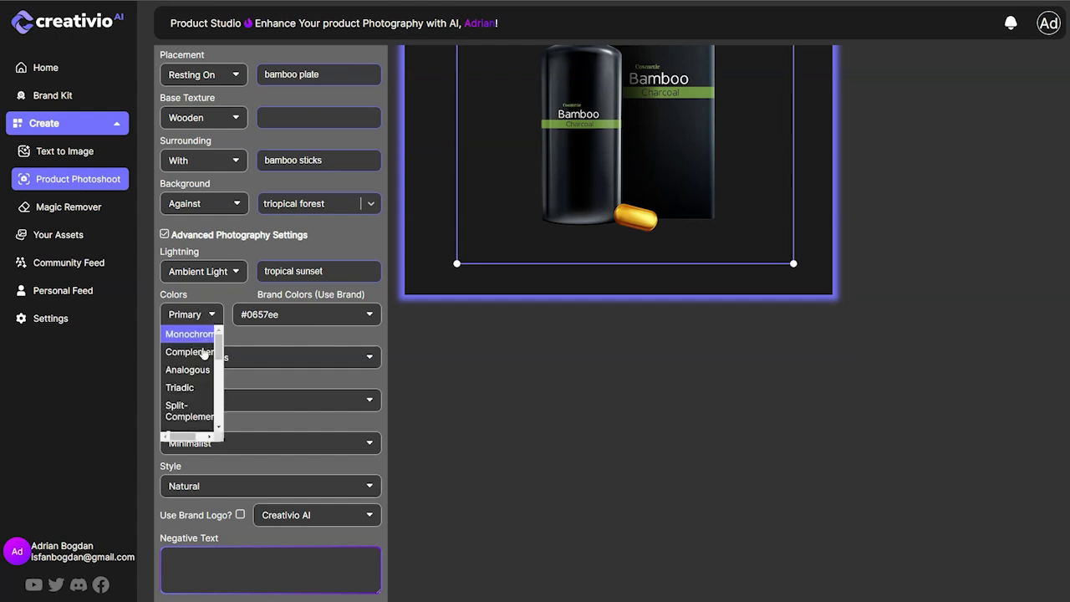
pyautogui.scroll(-1, 189, 403)
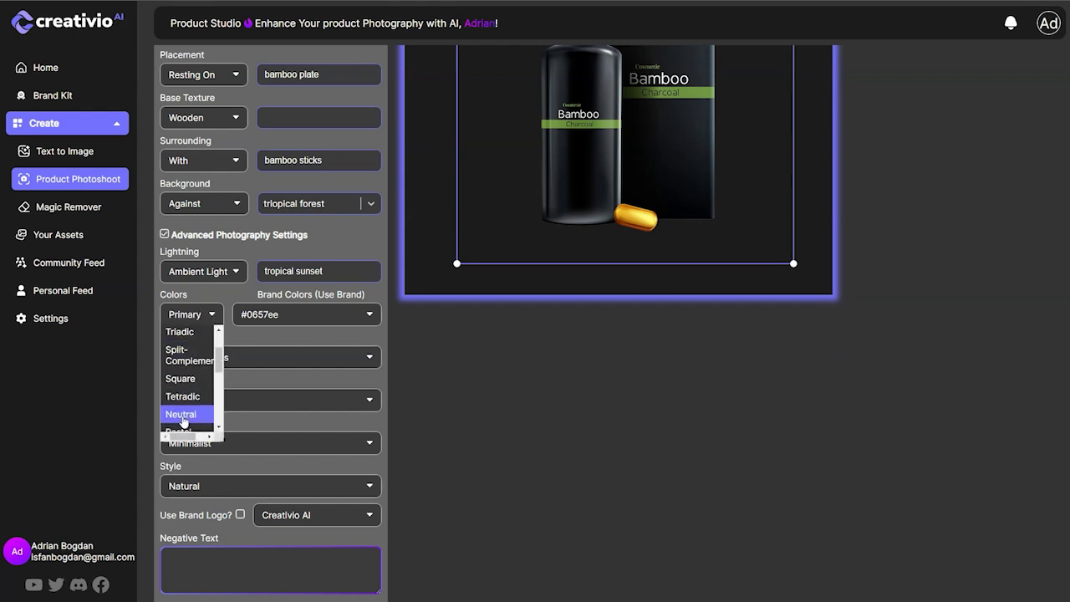
pyautogui.click(182, 413)
pyautogui.click(214, 360)
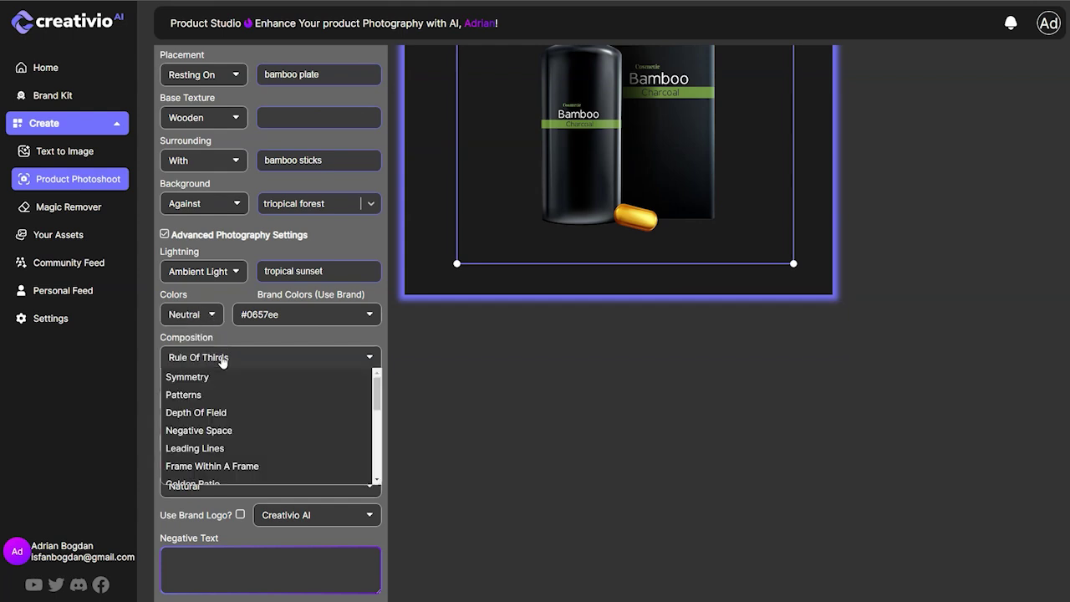
pyautogui.click(239, 412)
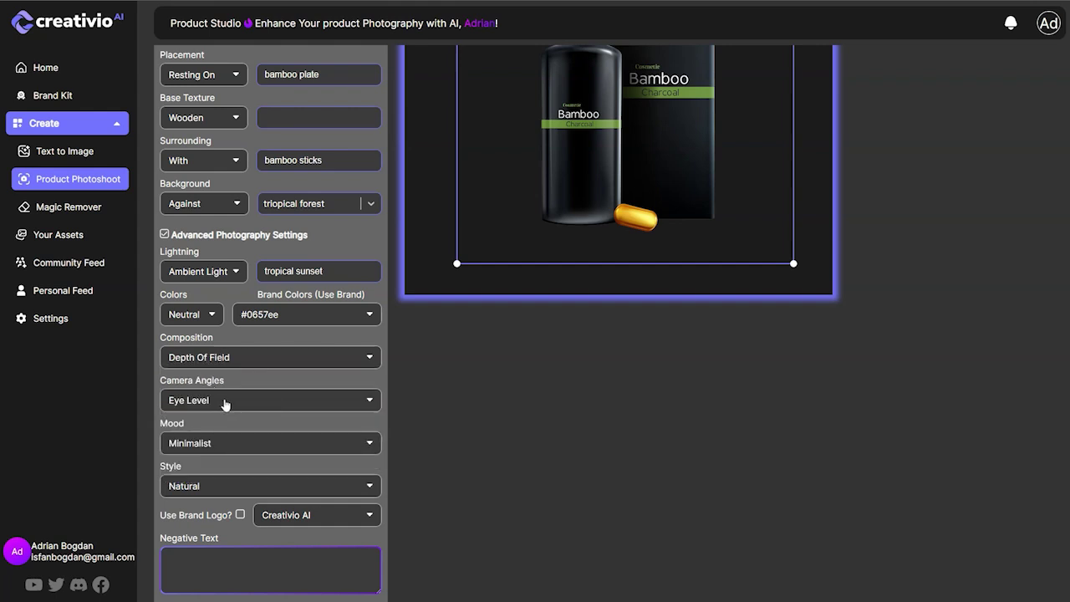
# Set the camera angle to Close-Up.
pyautogui.click(224, 404)
pyautogui.scroll(-1, 248, 455)
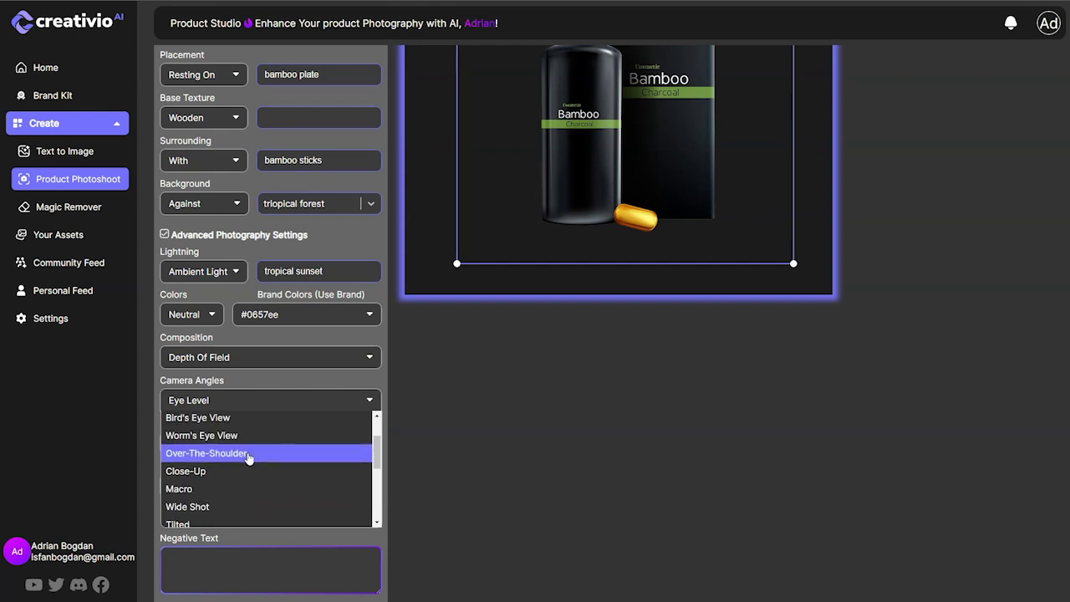
pyautogui.click(249, 471)
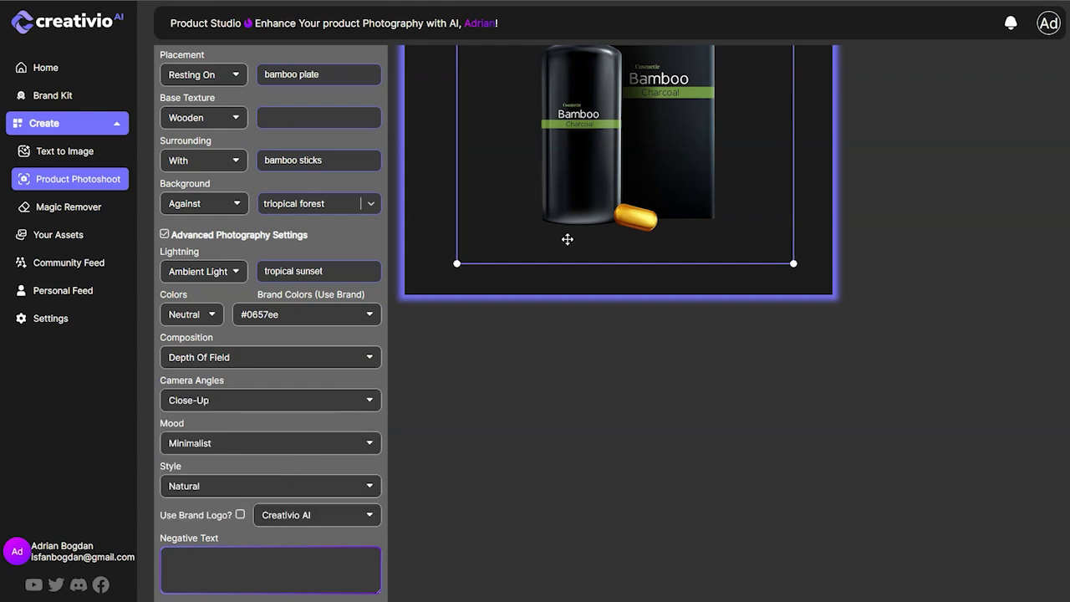
# Look through the available moods and set the mood to Whimsical.
pyautogui.click(224, 449)
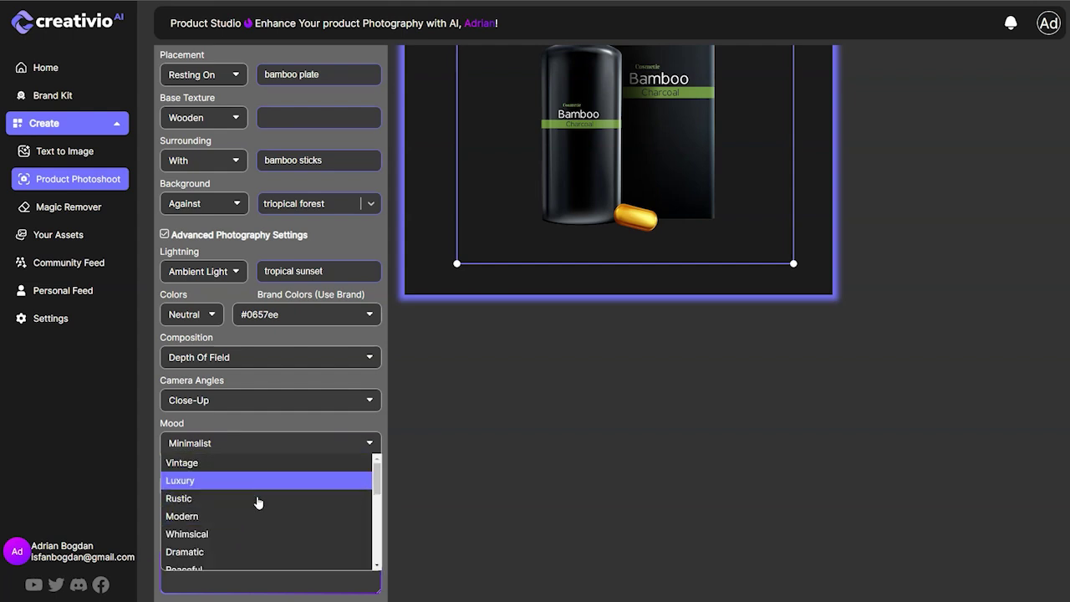
pyautogui.scroll(-2, 276, 520)
pyautogui.scroll(-3, 276, 520)
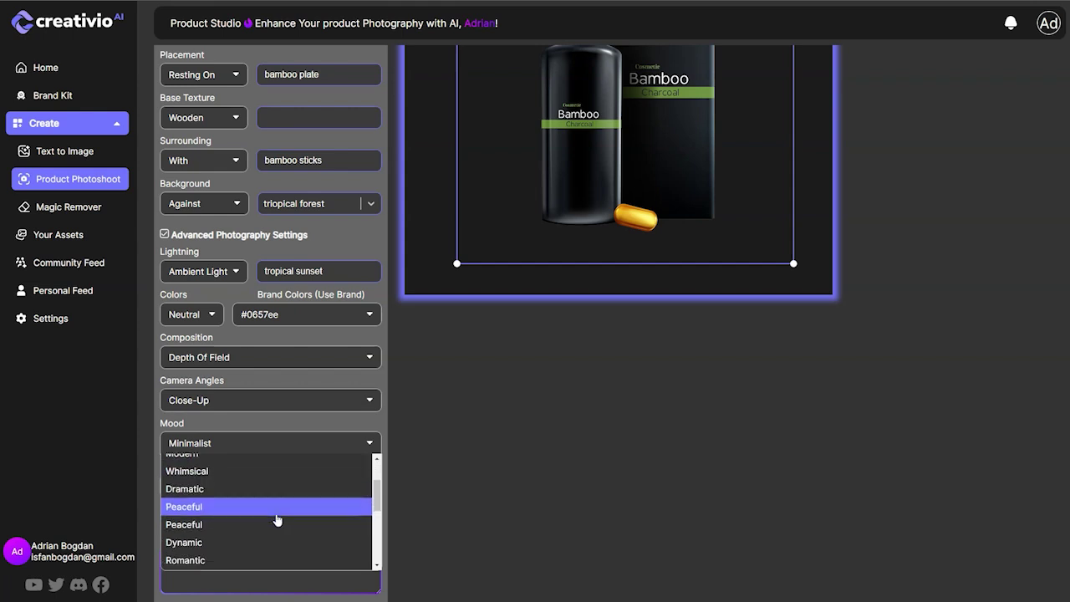
pyautogui.scroll(-3, 276, 520)
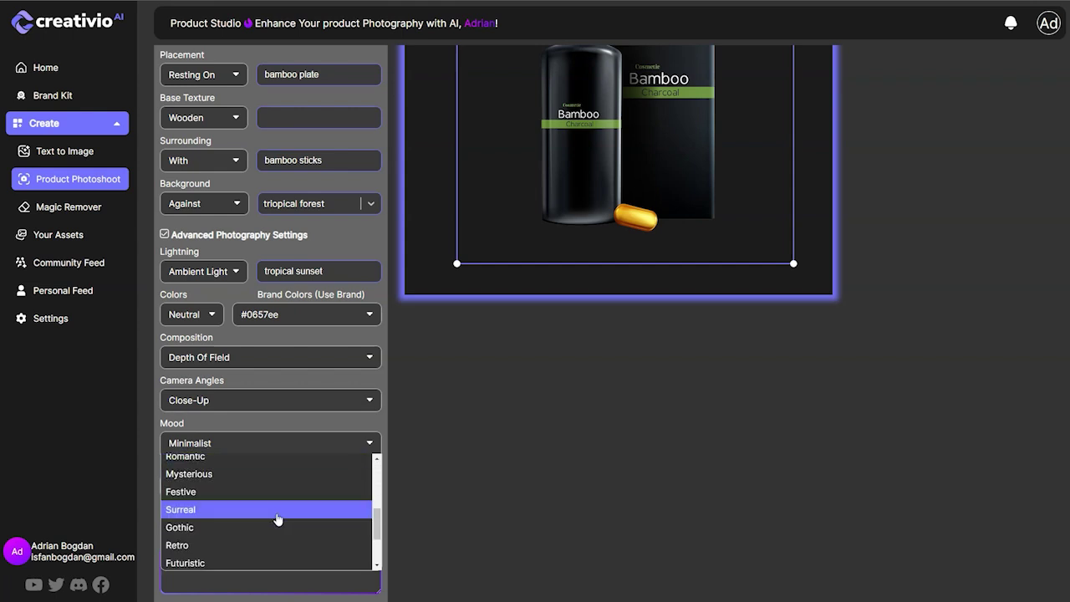
pyautogui.scroll(-3, 285, 548)
pyautogui.scroll(6, 259, 485)
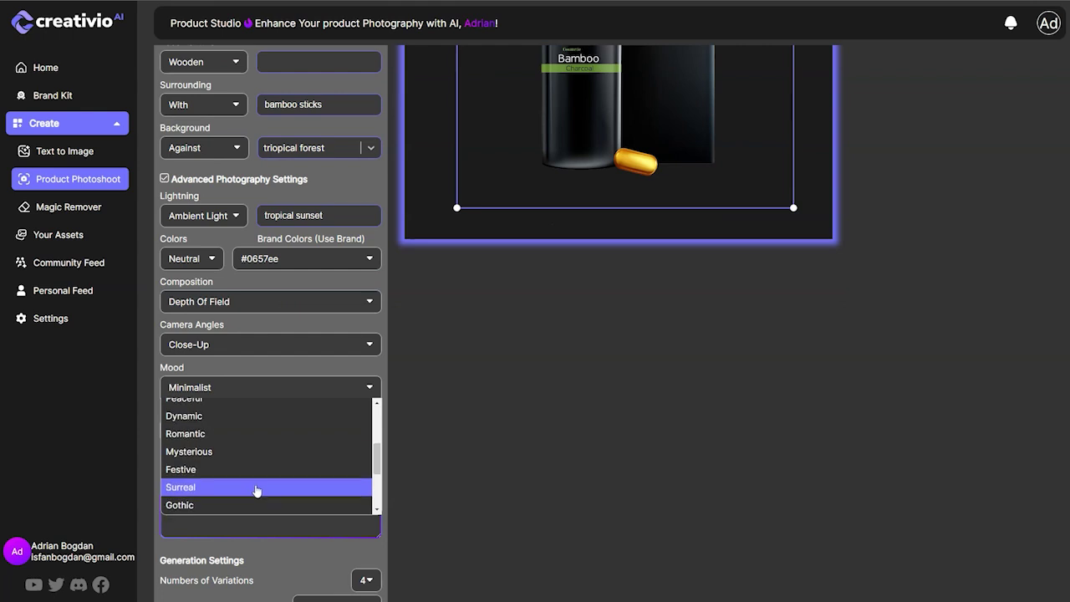
pyautogui.scroll(2, 267, 468)
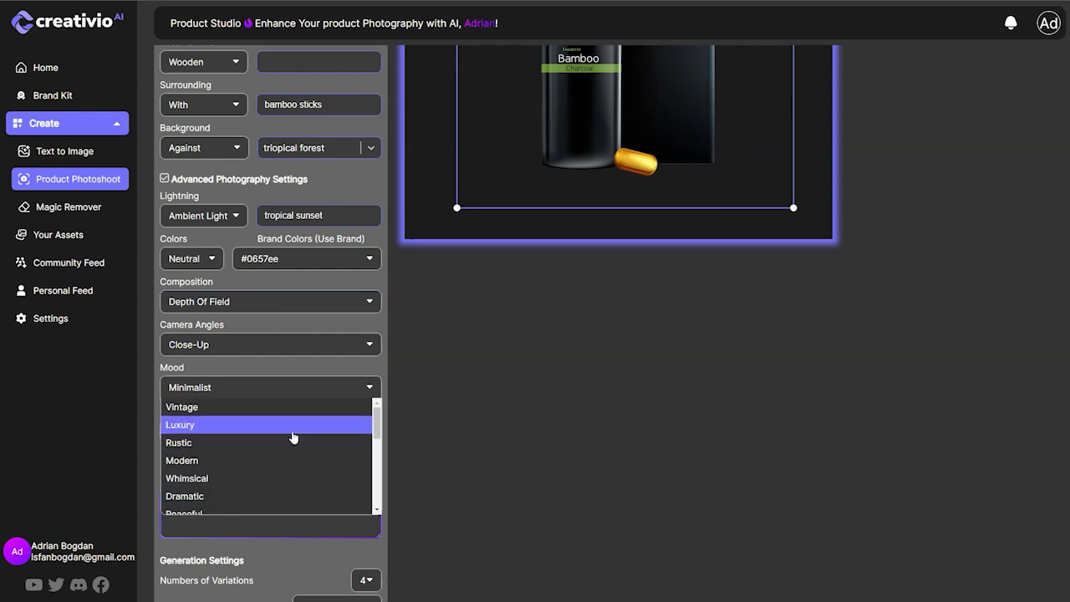
pyautogui.click(273, 480)
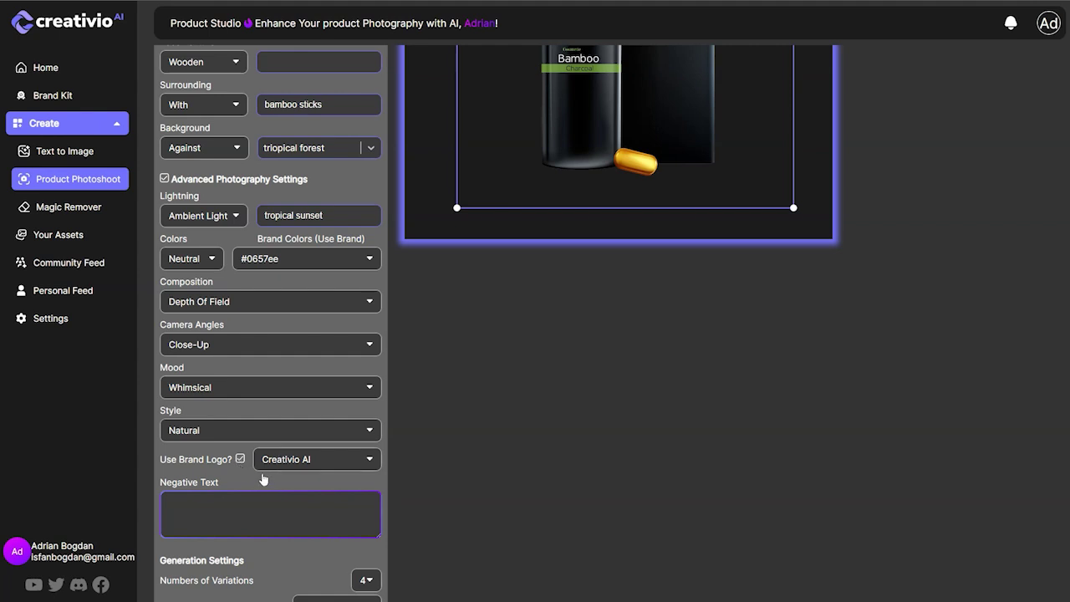
# Turn off the brand logo and enter "overlaying products, overlaping, skincare products" as the negative text.
pyautogui.click(240, 459)
pyautogui.scroll(-2, 251, 410)
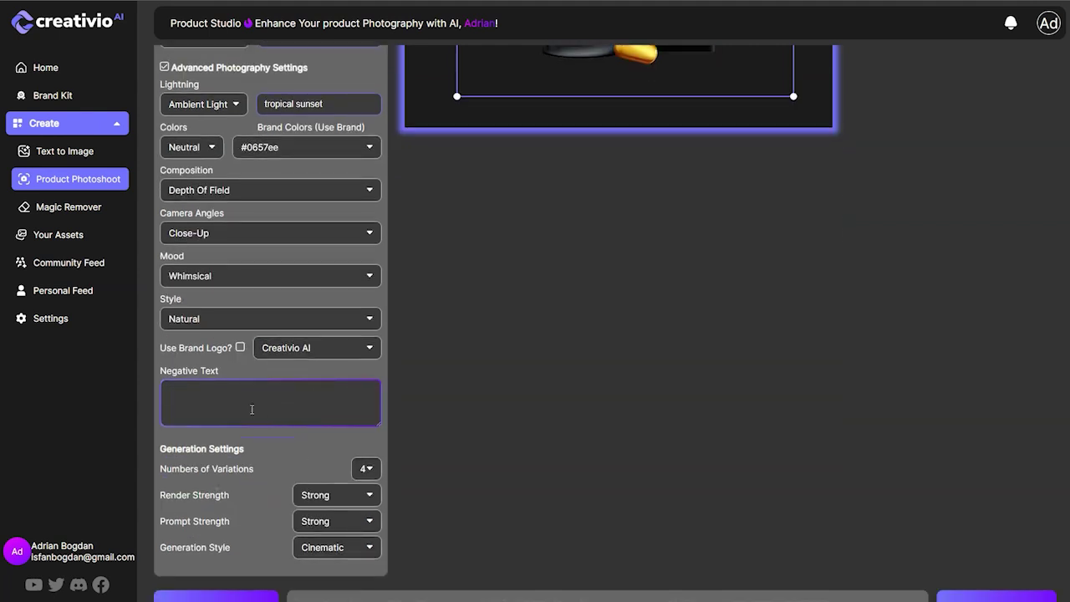
pyautogui.write('overlaying products, overlaping, skincare products')
# Enable use of the assembled Magic Editor prompt and generate the product photoshoot variations.
pyautogui.scroll(-1, 432, 565)
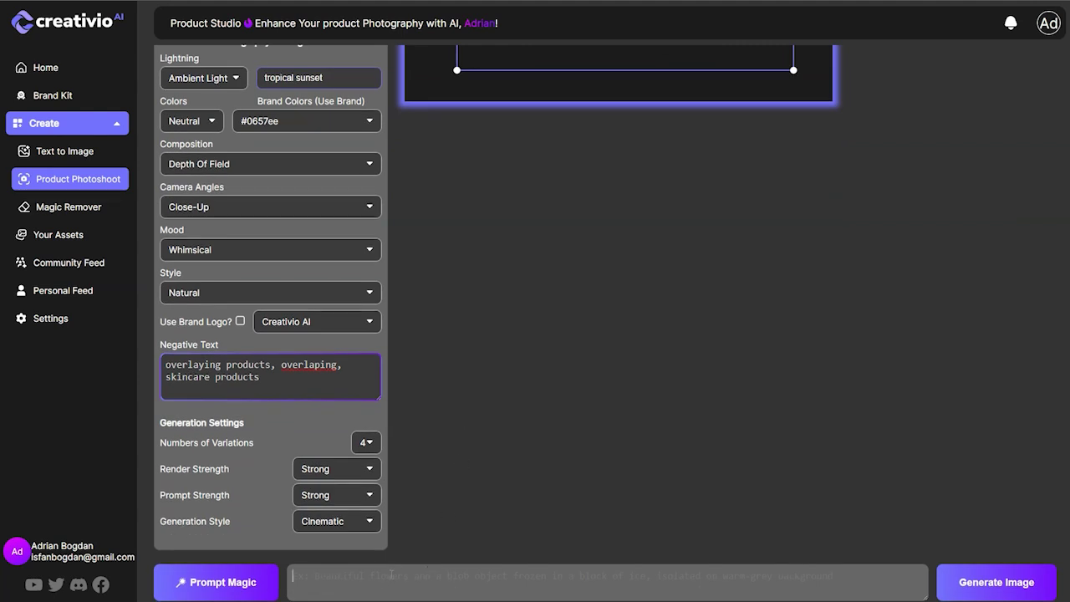
pyautogui.scroll(7, 317, 418)
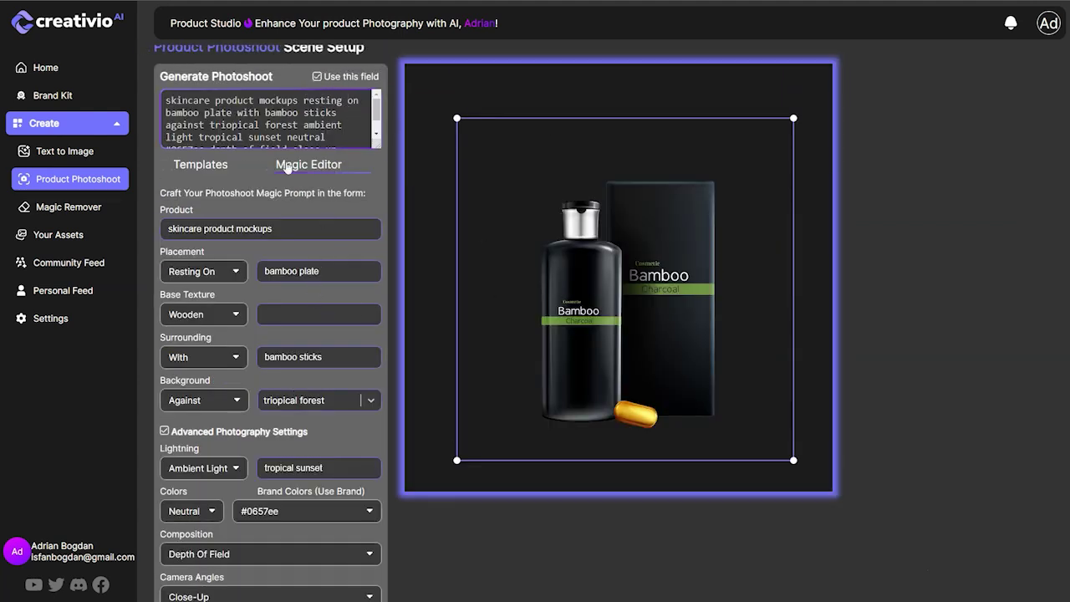
pyautogui.moveTo(167, 104); pyautogui.dragTo(322, 136)
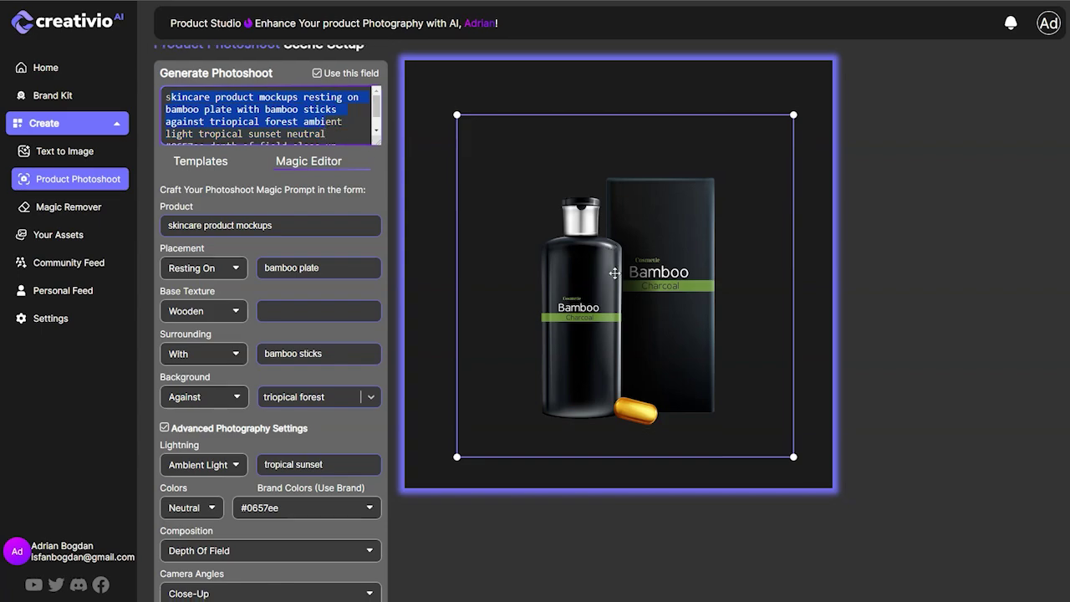
pyautogui.scroll(-7, 497, 482)
pyautogui.click(1009, 585)
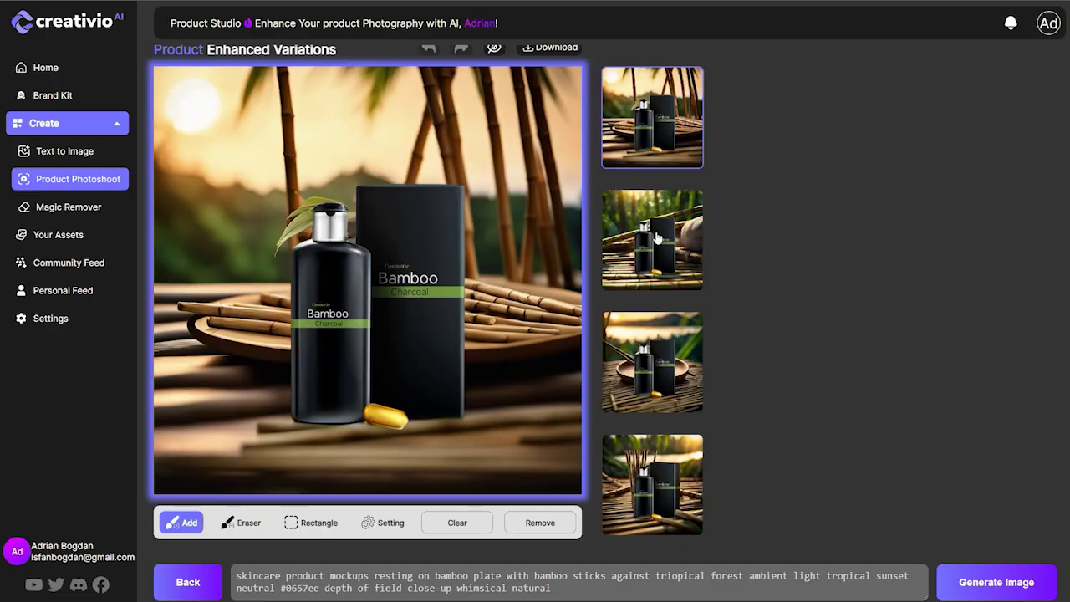
# View the second, fourth and third generated variations at full size to compare the bamboo scenes.
pyautogui.click(657, 237)
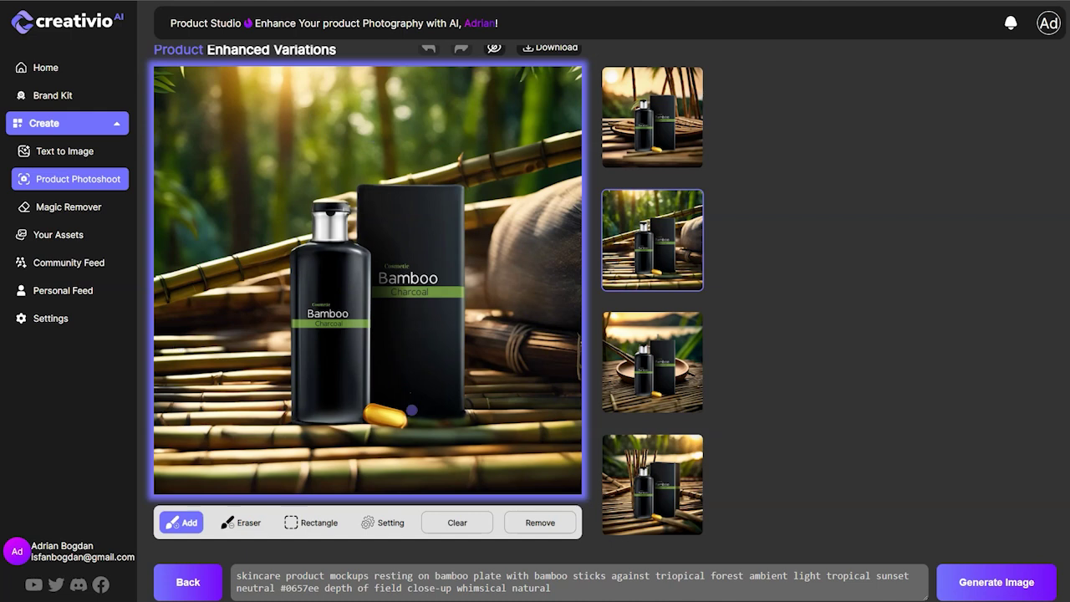
pyautogui.click(654, 496)
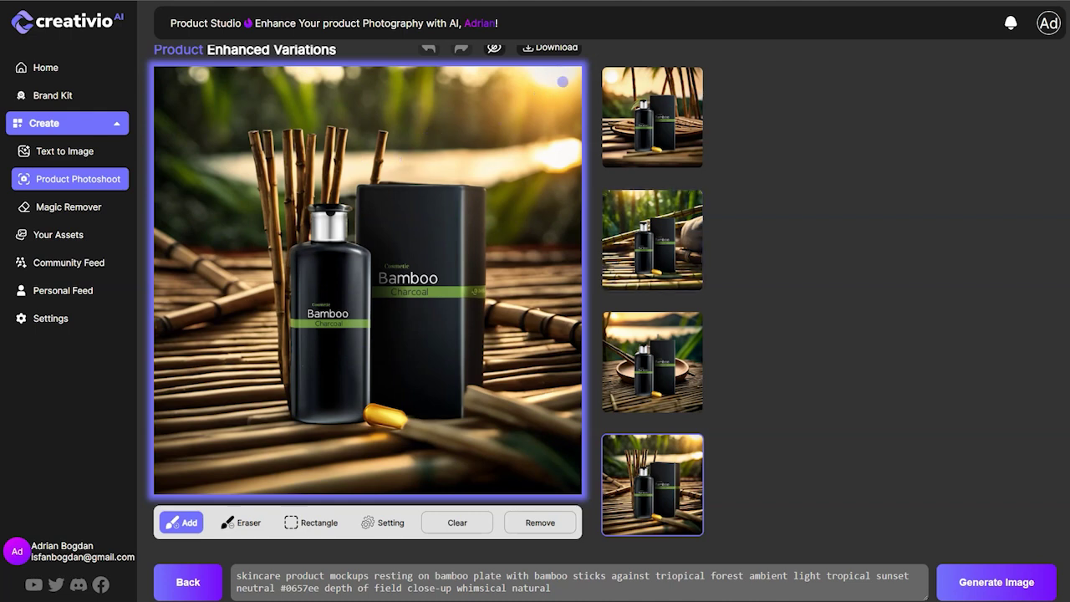
pyautogui.click(665, 359)
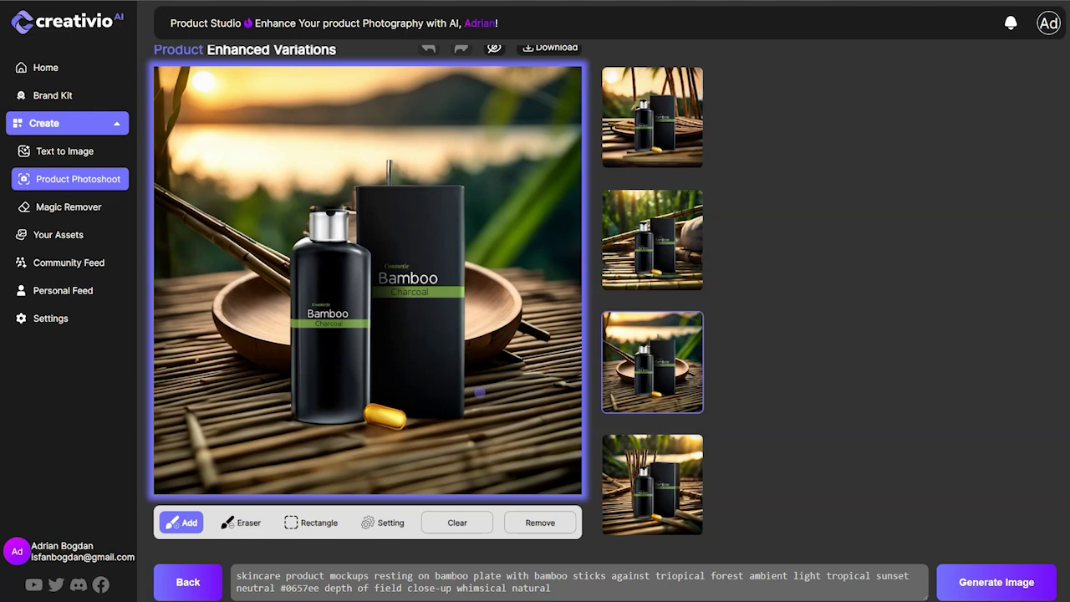
pyautogui.scroll(1, 743, 429)
pyautogui.scroll(-1, 743, 429)
# Generate another set of variations with the prompt field cleared and display the last new image.
pyautogui.tripleClick(679, 575)
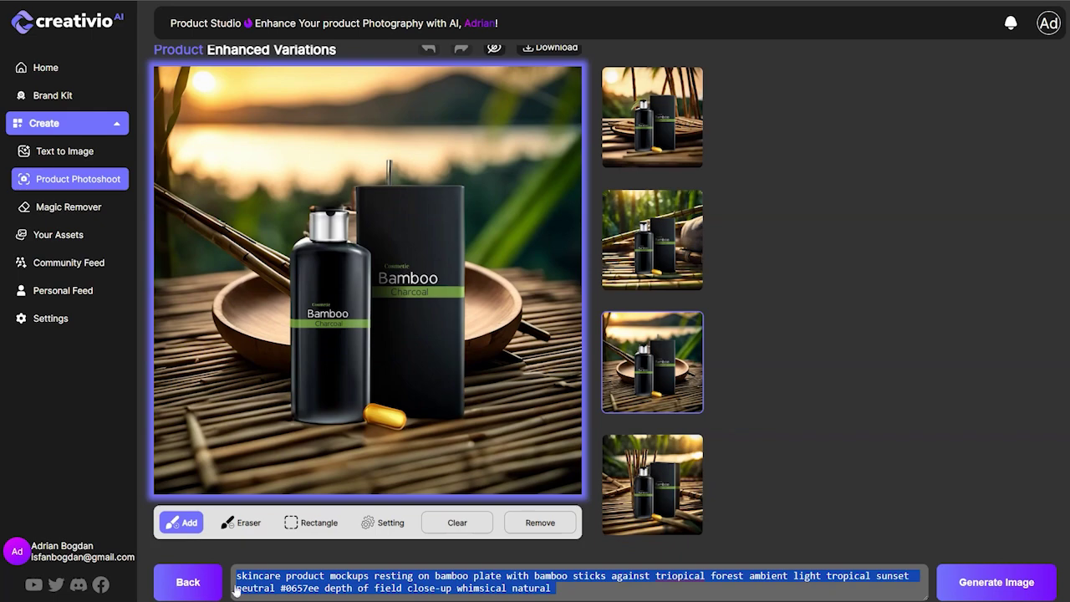
pyautogui.click(1010, 587)
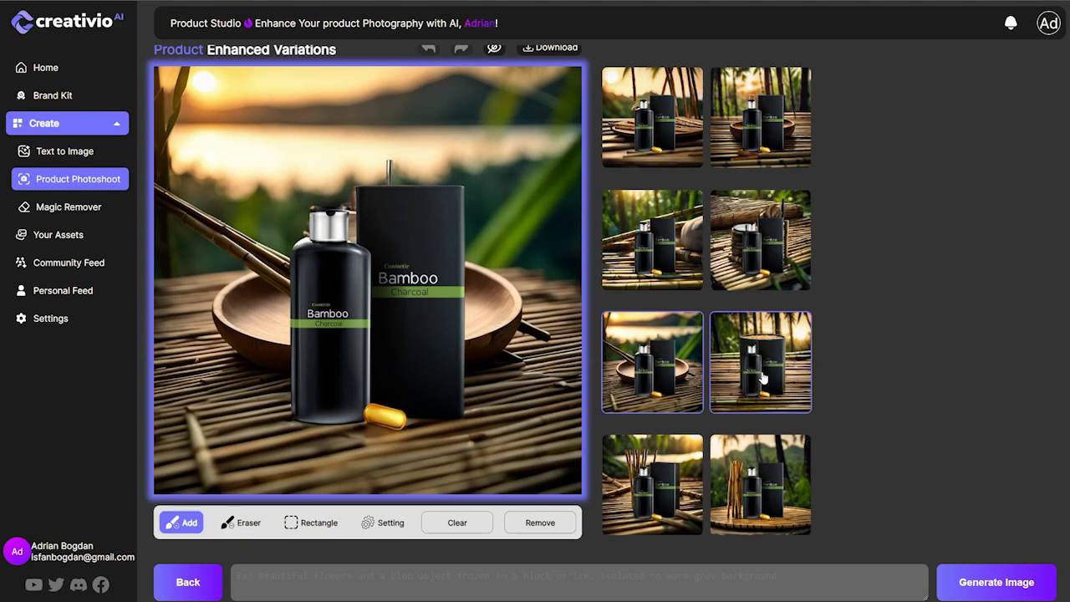
pyautogui.click(770, 482)
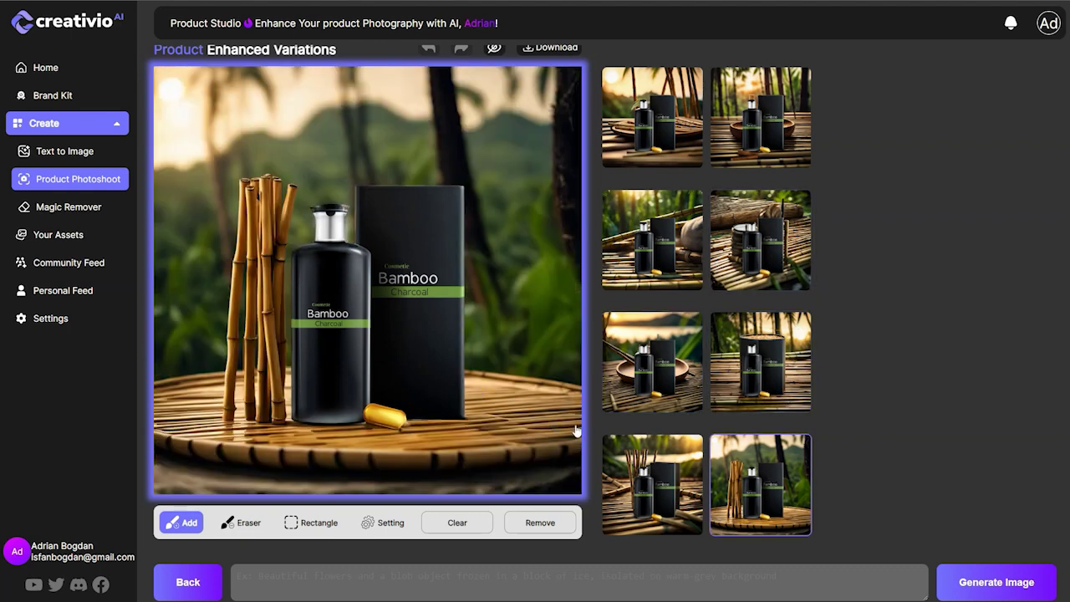